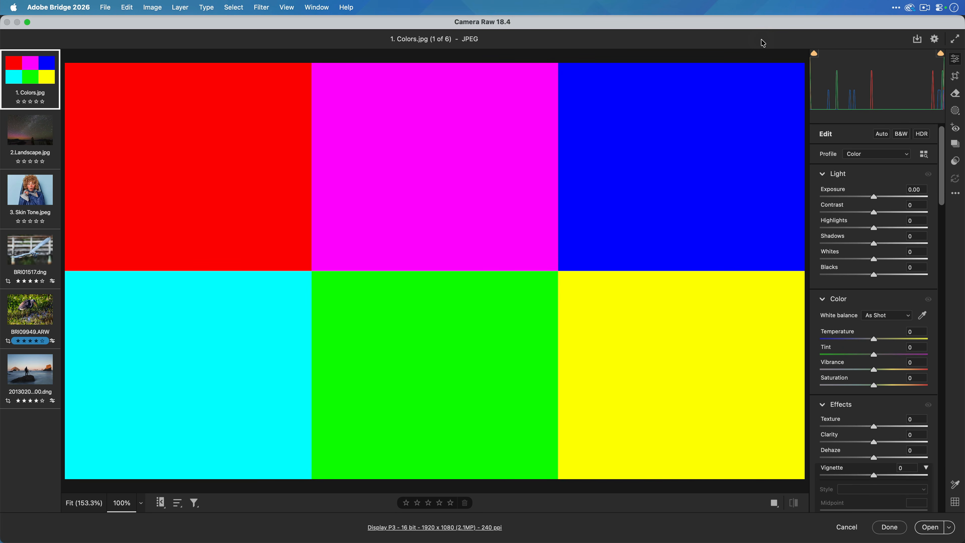
Test the histogram's response by raising the color chart's Exposure to +4.60, and reset Exposure to its default.
drag(813, 76, 858, 79)
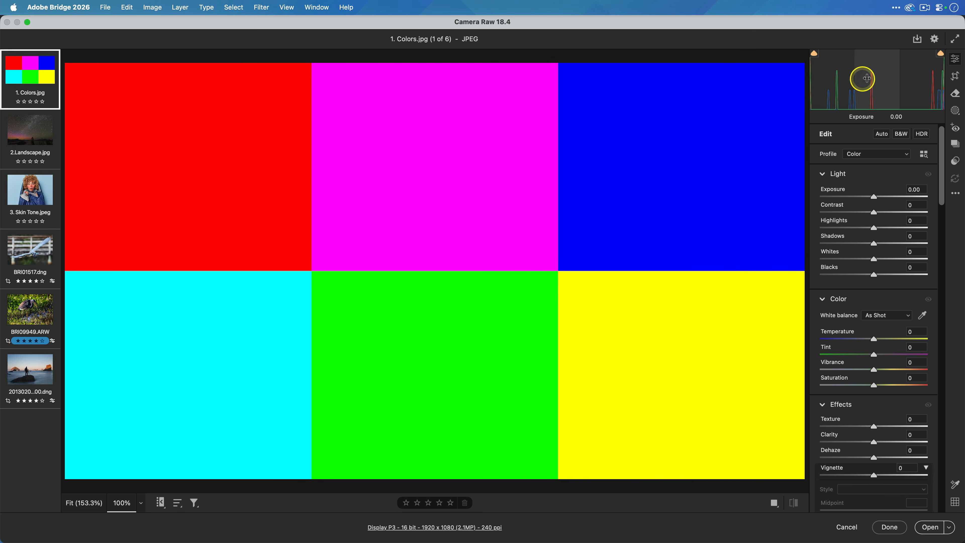
click(694, 57)
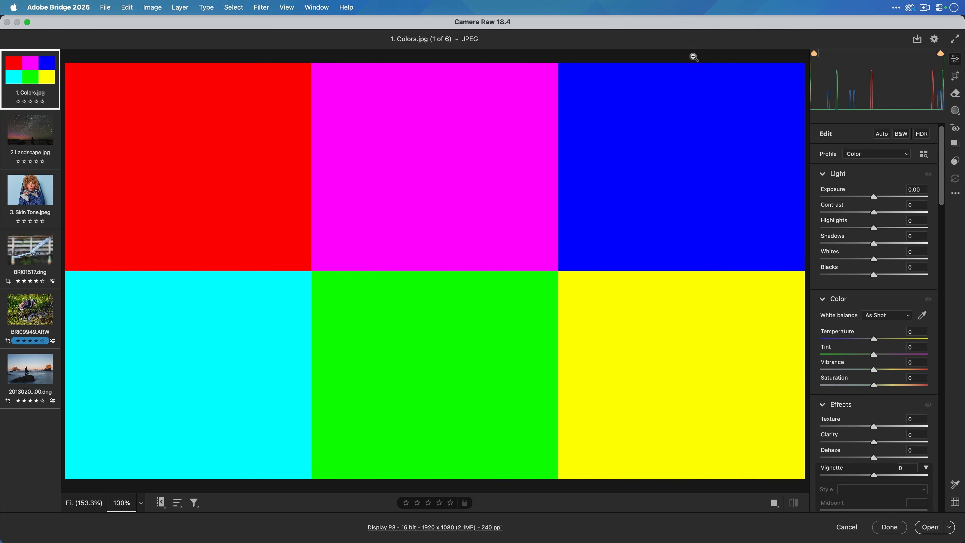
drag(872, 198, 924, 198)
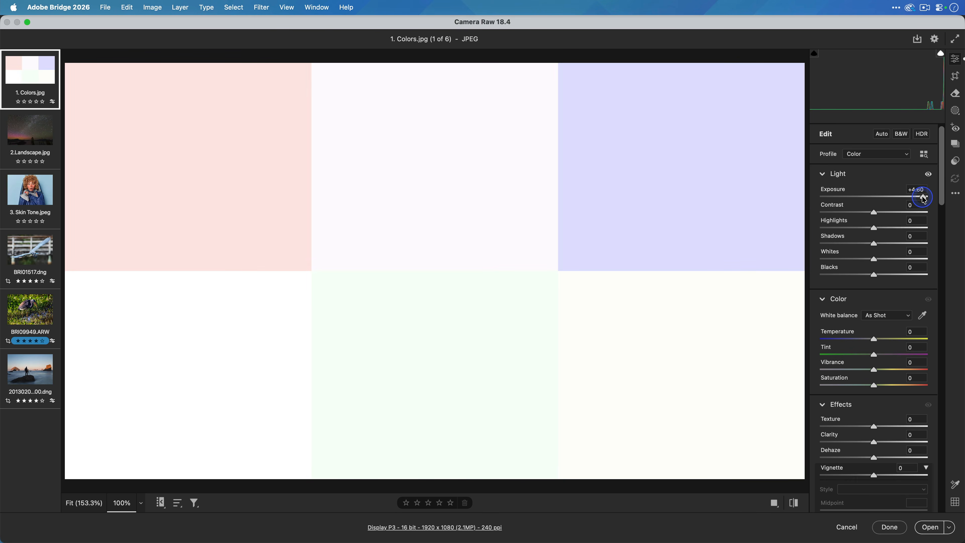
double_click(923, 198)
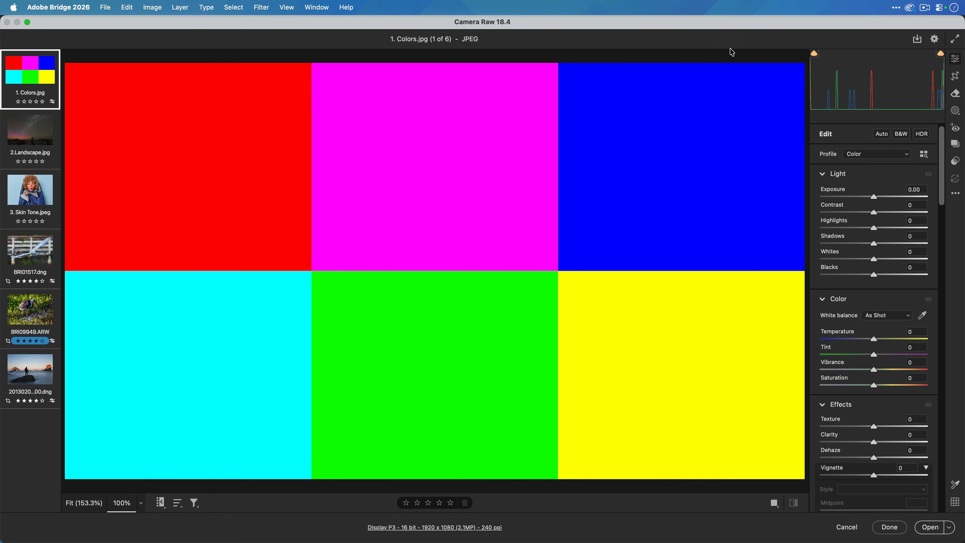
Show the vectorscope along with the histogram and turn on its skin tone indicator.
right_click(881, 86)
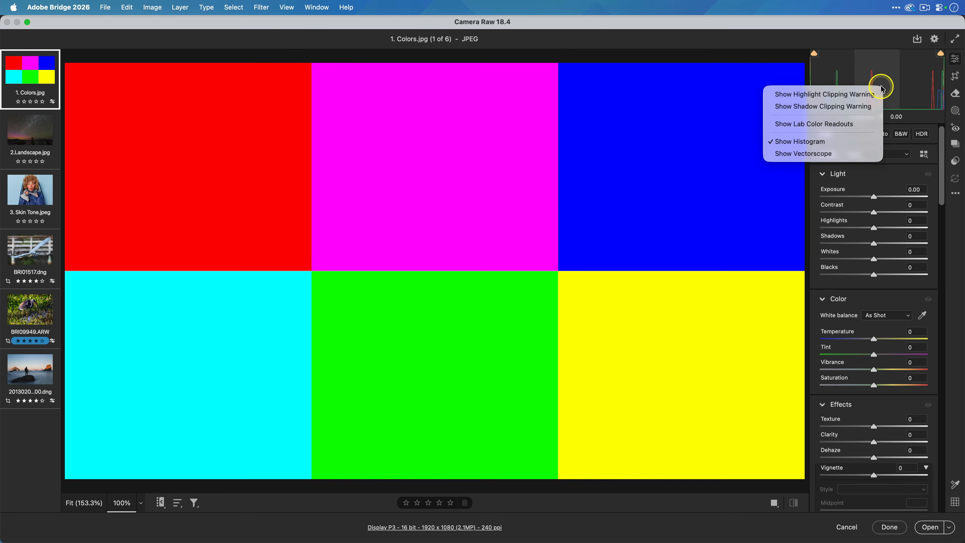
click(869, 154)
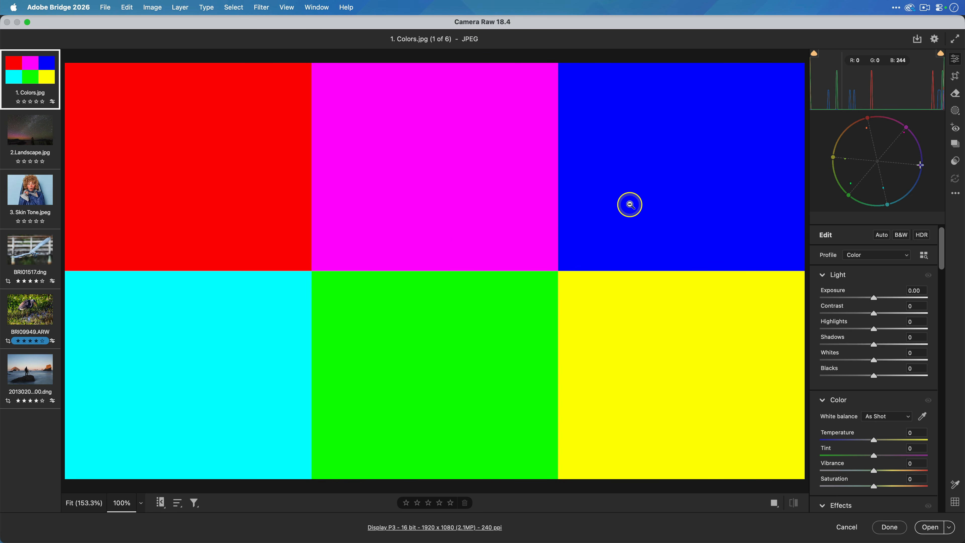
right_click(844, 182)
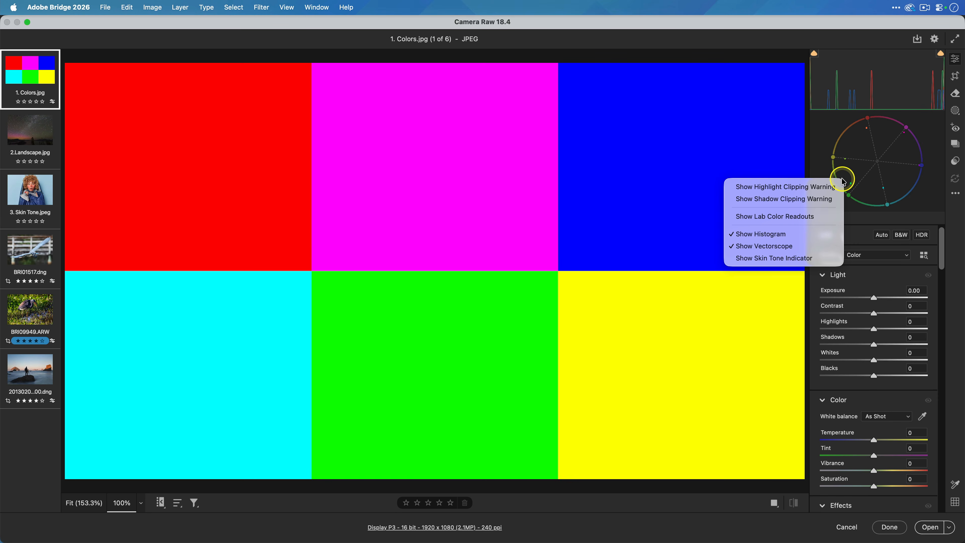
click(834, 259)
mouse_move(914, 165)
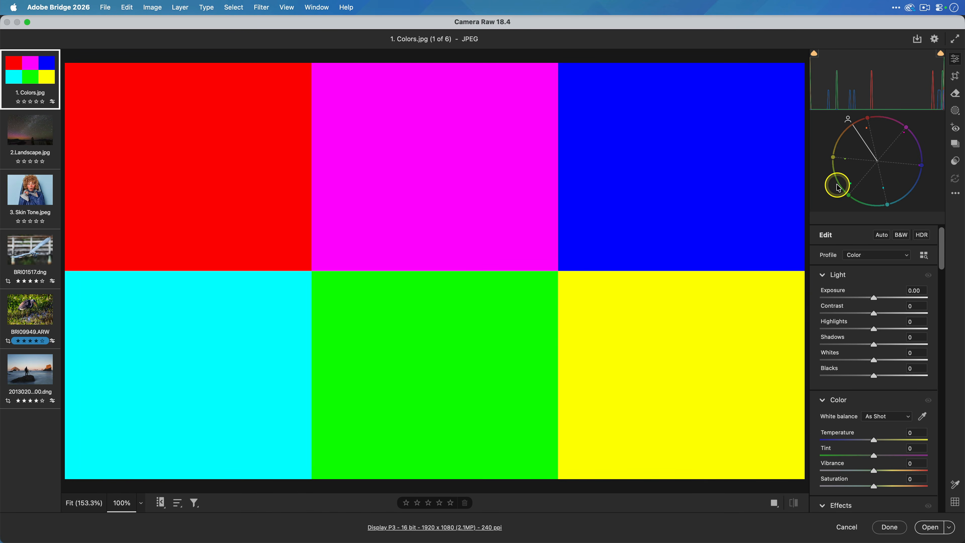
Test the vectorscope's response by lowering the color chart's Saturation to -100, and reset Saturation to its default.
scroll(873, 306, down, 6)
scroll(874, 307, down, 1)
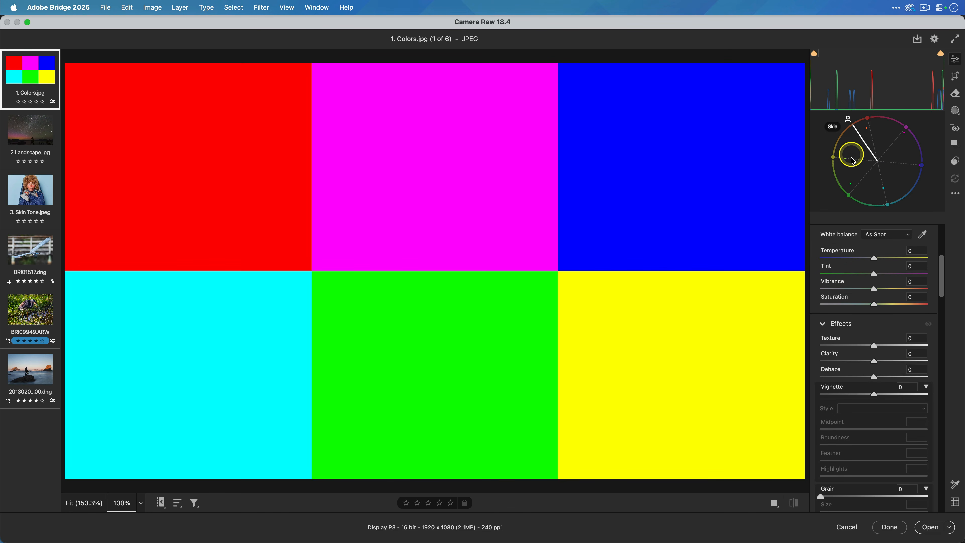
drag(876, 307, 822, 306)
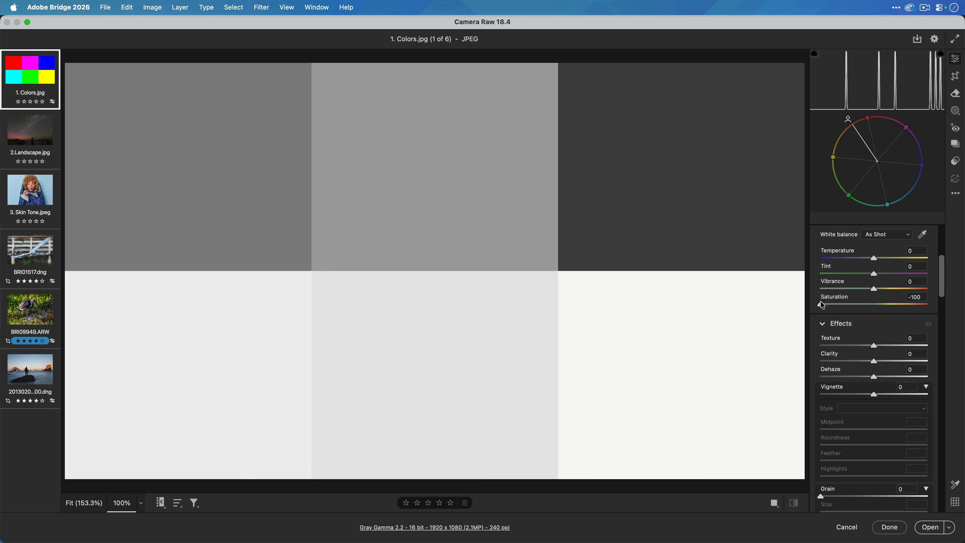
drag(823, 305, 867, 322)
double_click(867, 322)
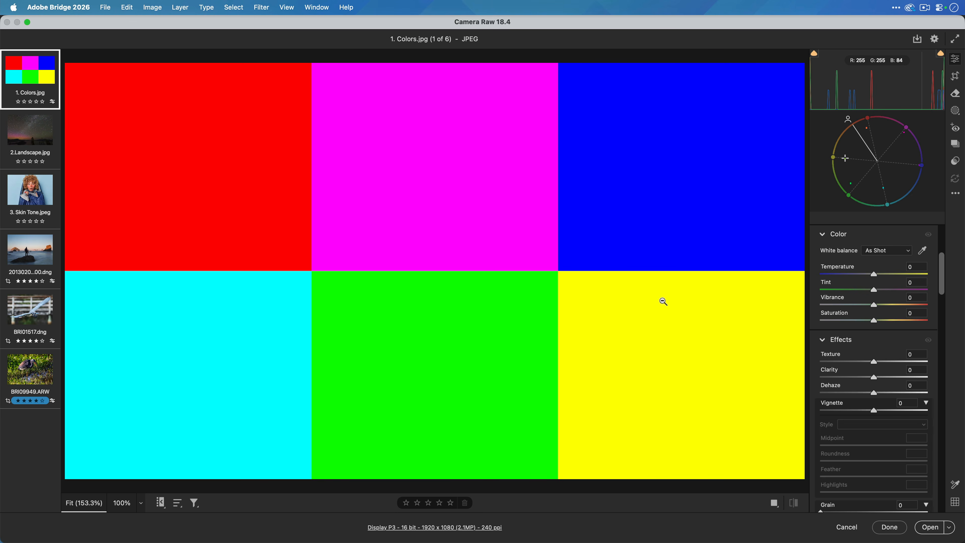
Open 2.Landscape.jpg and examine its color distribution on the vectorscope.
click(53, 137)
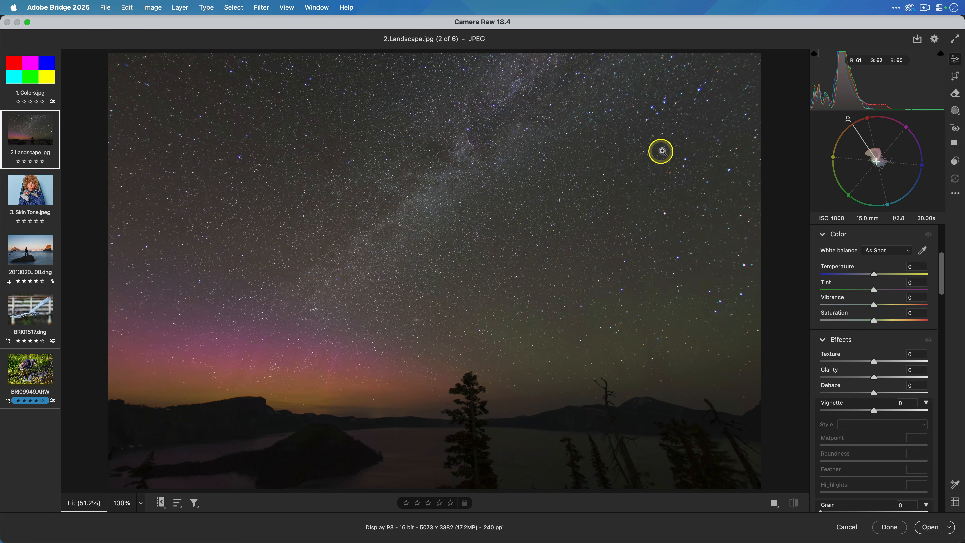
click(860, 158)
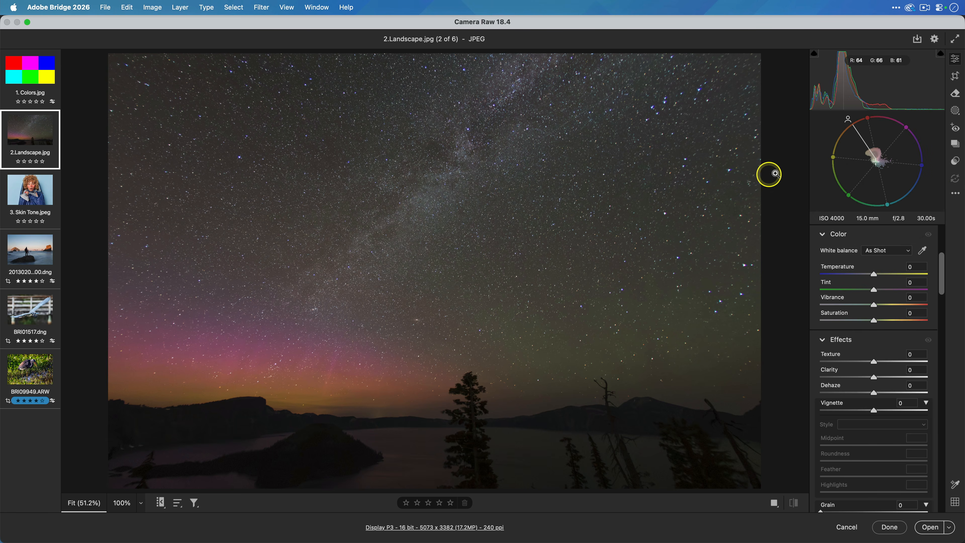
click(875, 163)
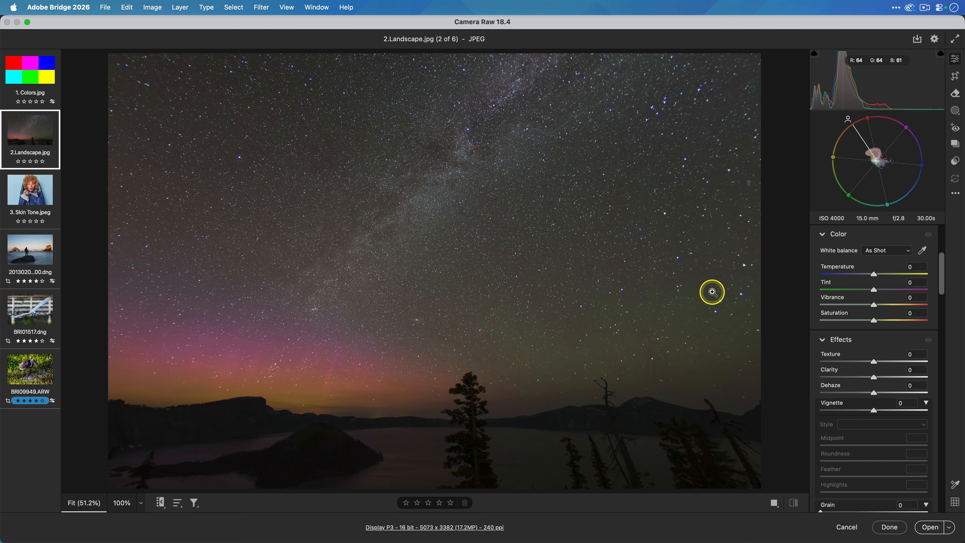
Shift the hue of the pink aurora with the Color Mixer's targeted adjustment, to Purples -2 and Magentas -25.
scroll(839, 302, down, 8)
scroll(839, 303, down, 10)
scroll(840, 303, down, 2)
click(825, 270)
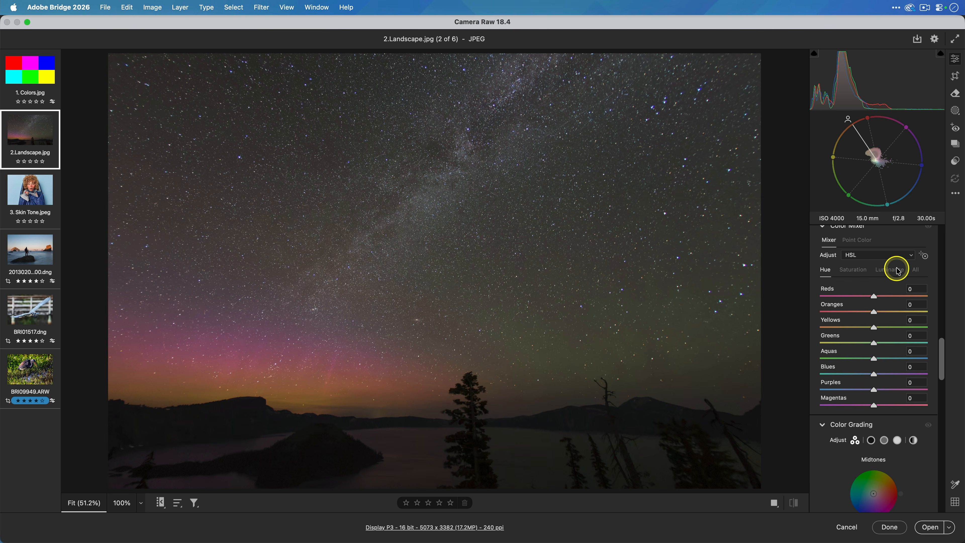
click(924, 255)
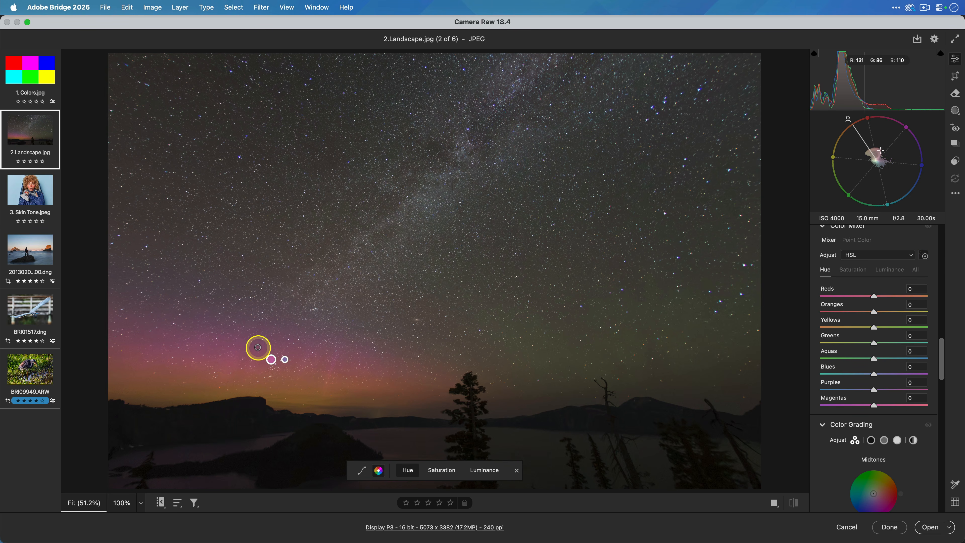
mouse_move(257, 345)
mouse_down()
mouse_move(238, 345)
mouse_move(271, 345)
mouse_move(235, 345)
mouse_move(244, 345)
mouse_up()
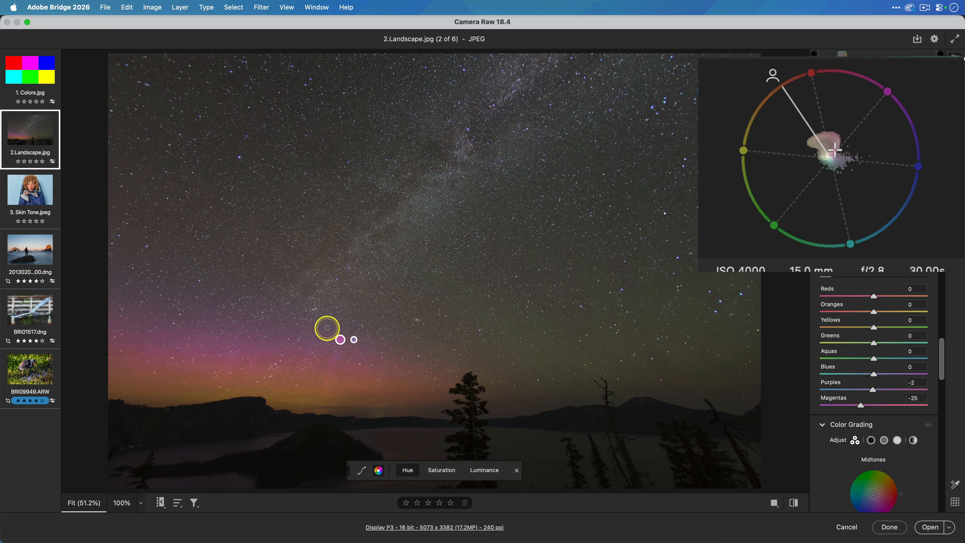
In 1. Colors.jpg, shift the green block's hue with the targeted adjustment tool to Greens +9 and Aquas +1.
click(33, 75)
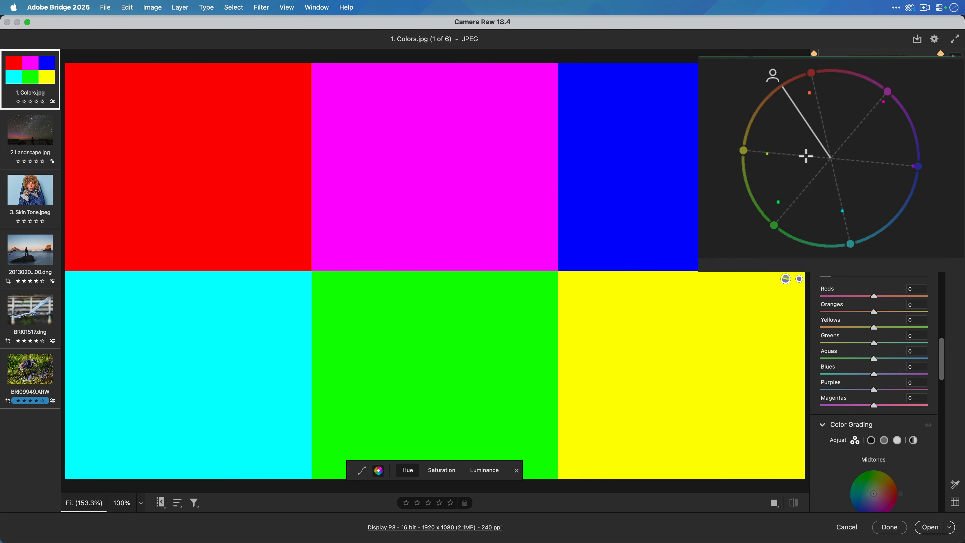
key(t)
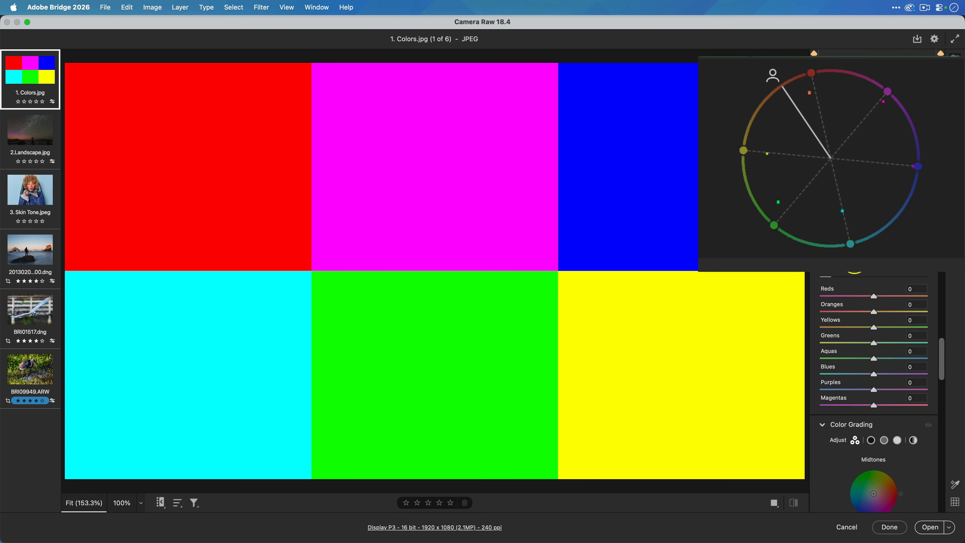
key(t)
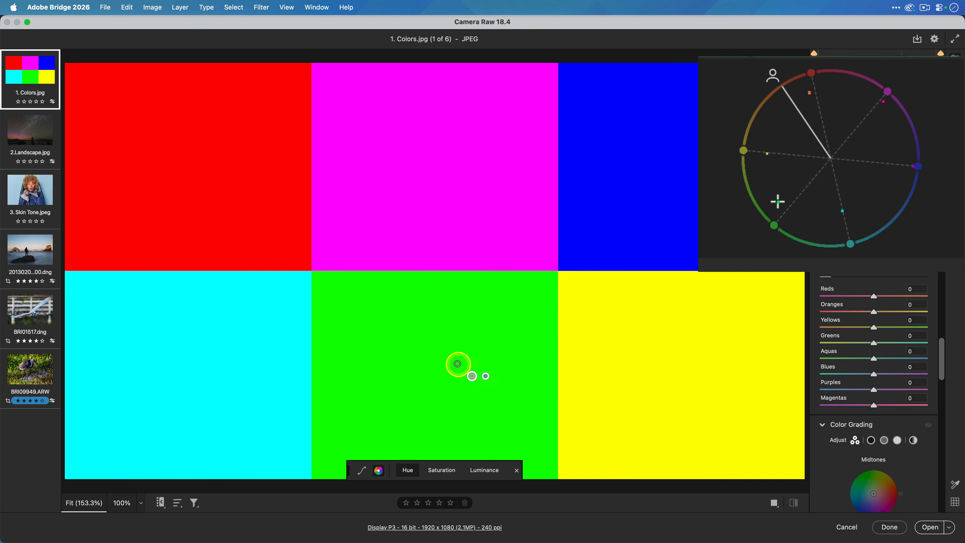
click(444, 358)
mouse_move(444, 358)
mouse_down()
mouse_move(425, 359)
mouse_move(449, 359)
mouse_up()
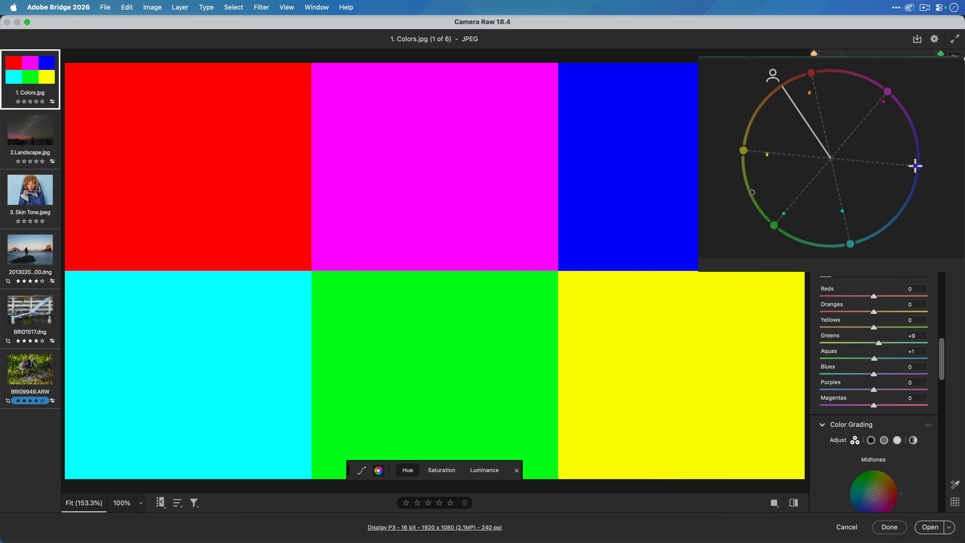
Open 3. Skin Tone.jpeg and turn off the targeted adjustment tool.
click(35, 201)
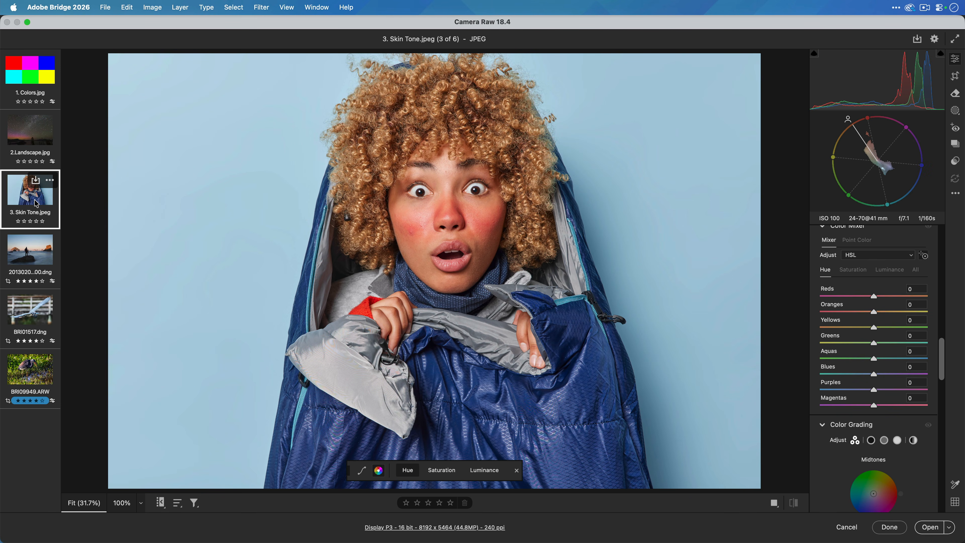
click(152, 197)
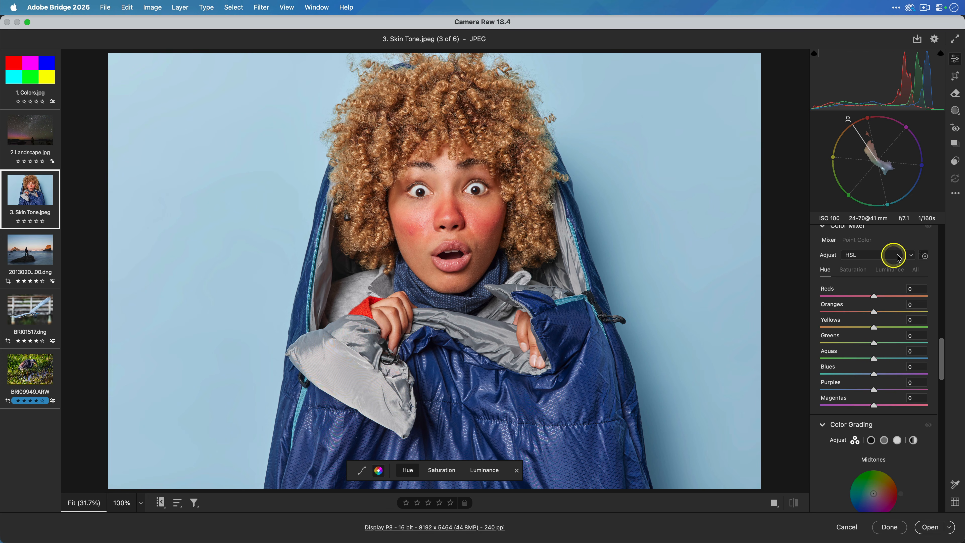
click(927, 258)
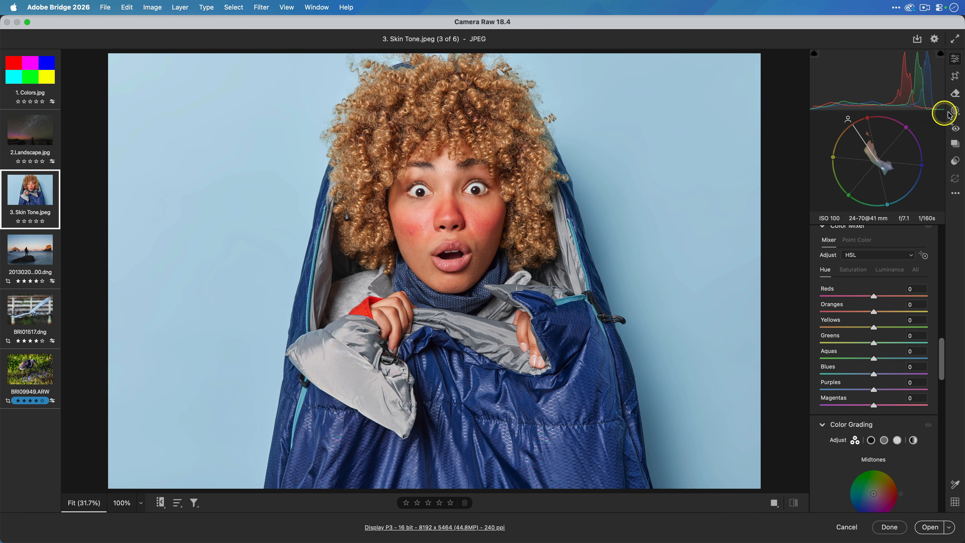
Create a people mask for Person 1 that covers only the facial skin.
click(956, 113)
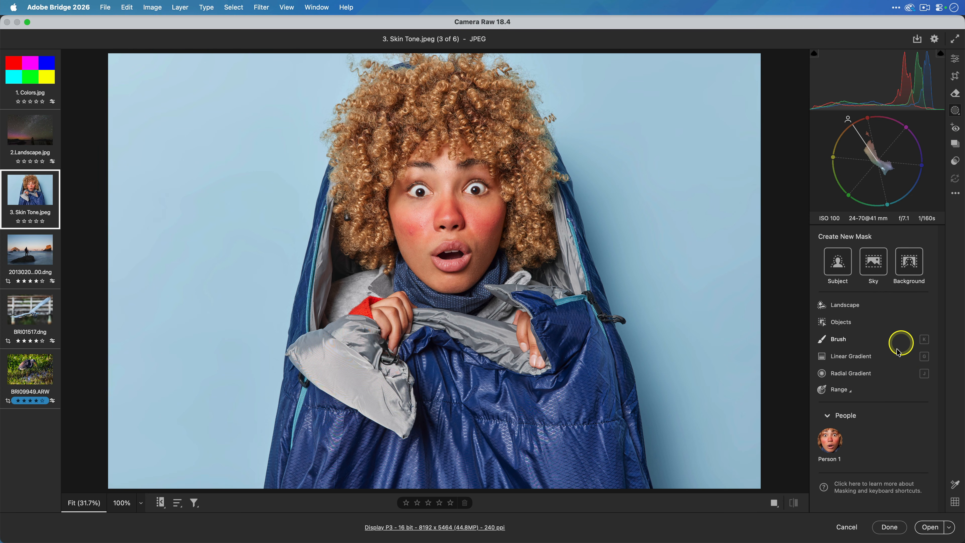
click(830, 441)
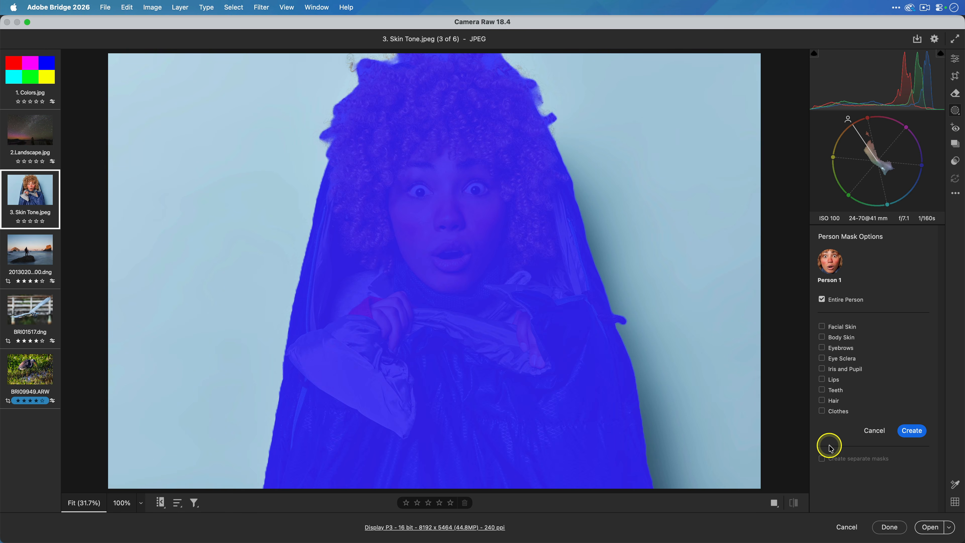
click(835, 329)
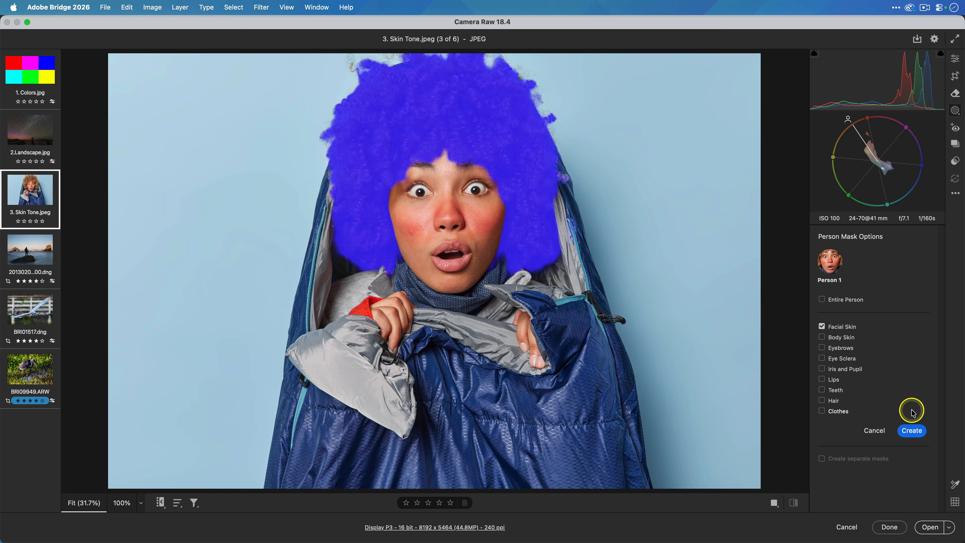
click(912, 430)
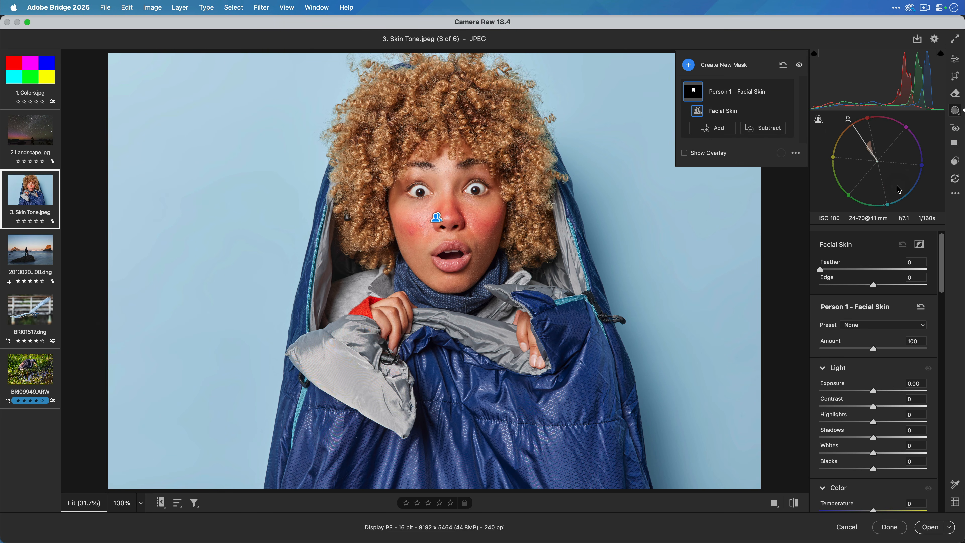
Sample the skin near the woman's chin with the Point Color dropper for the facial skin mask and set its Variance to -54.
scroll(874, 314, down, 10)
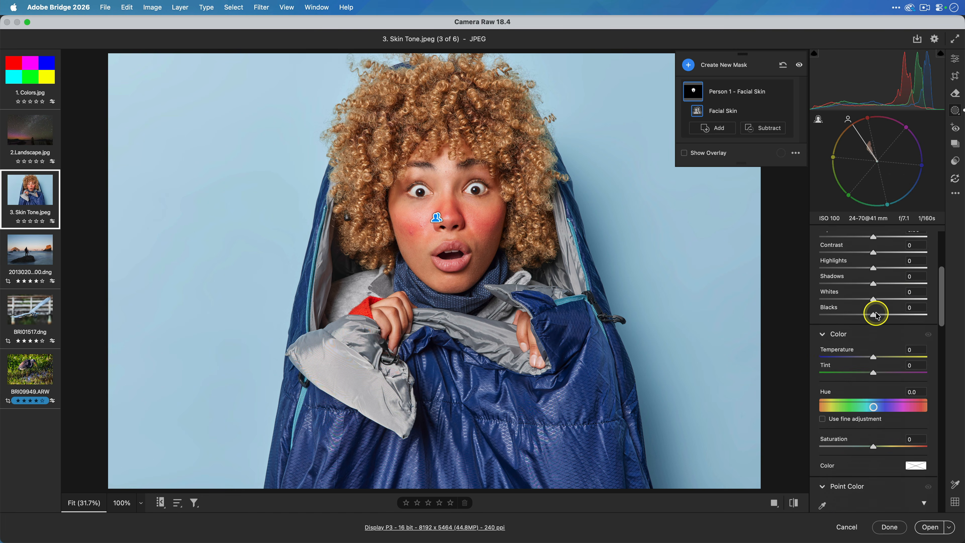
scroll(877, 316, down, 8)
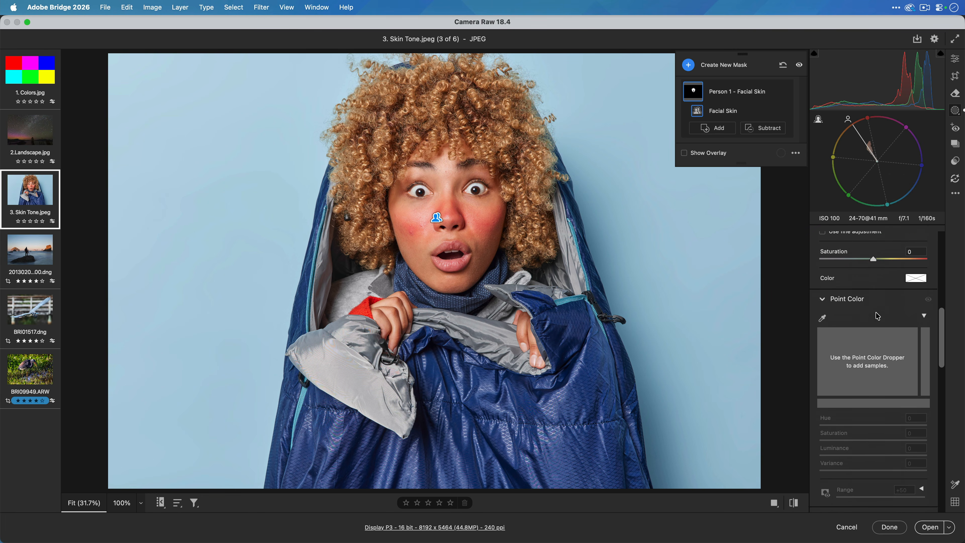
scroll(877, 316, up, 1)
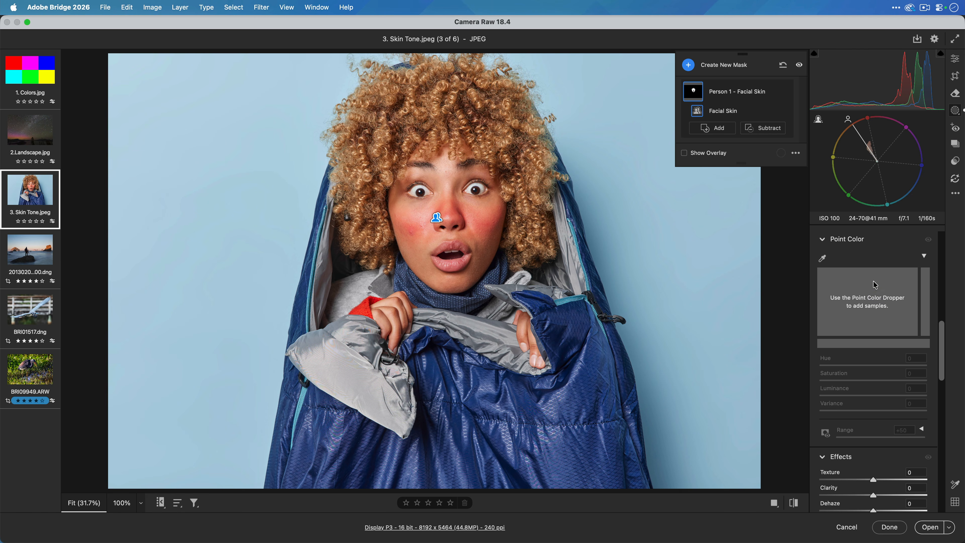
click(822, 259)
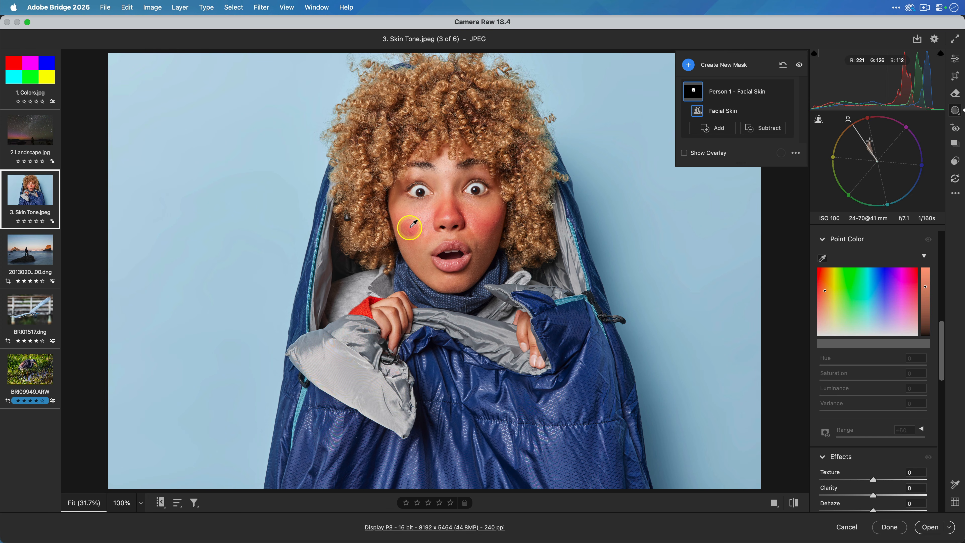
click(430, 267)
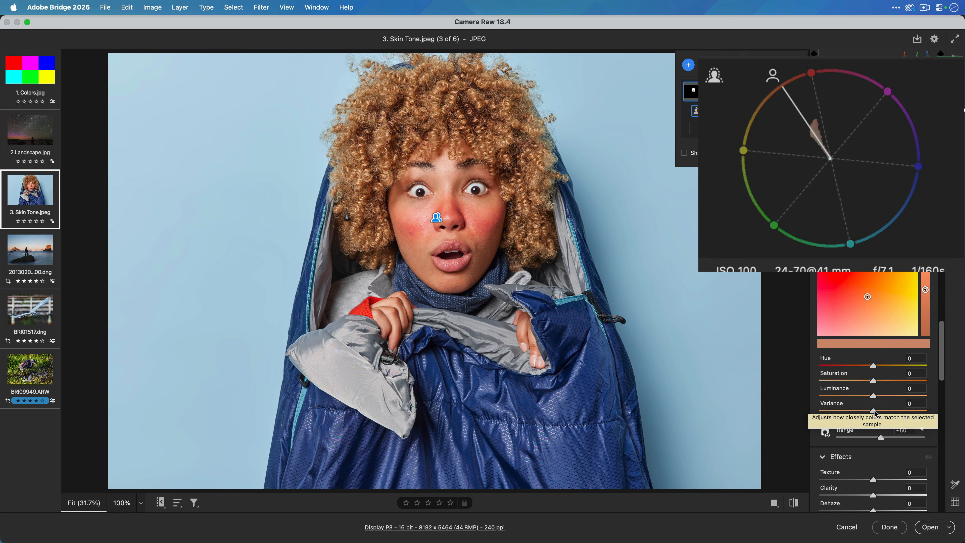
drag(873, 413, 887, 413)
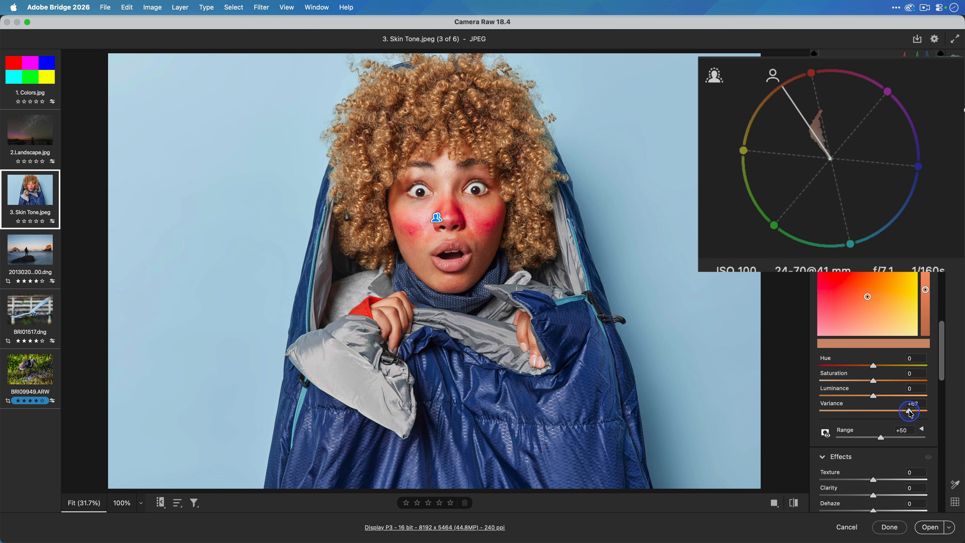
drag(914, 414, 847, 416)
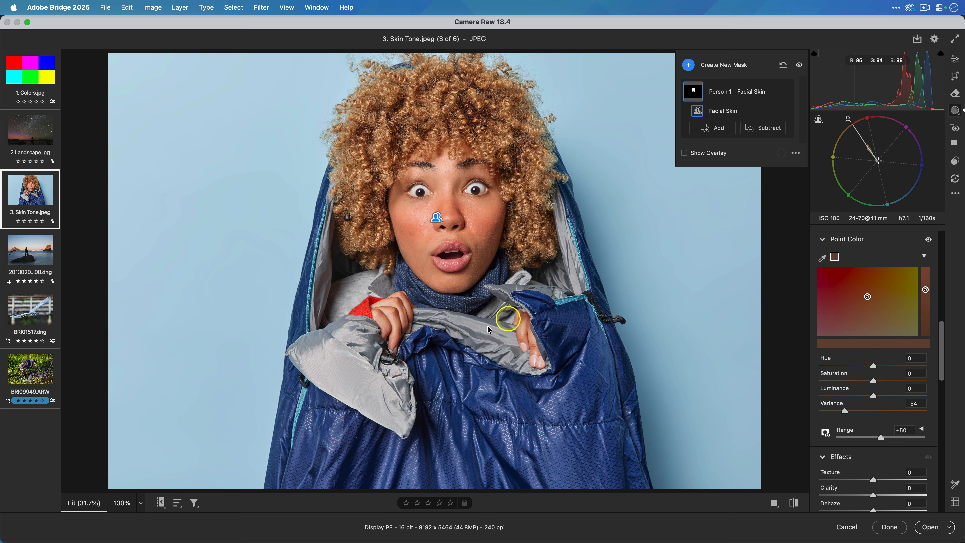
Set the facial skin sample's Variance to -55 and compare the face with the Point Color adjustment off and on.
drag(845, 412, 844, 413)
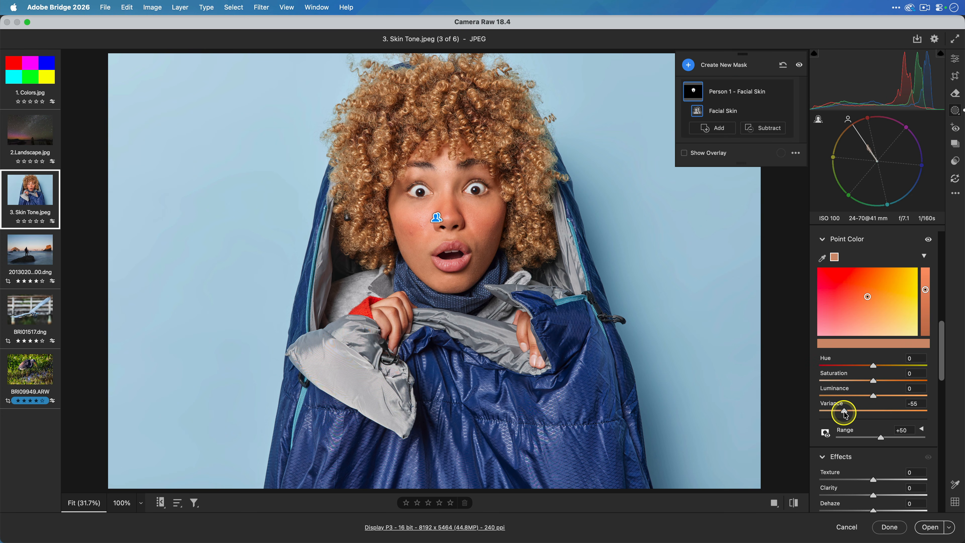
click(928, 240)
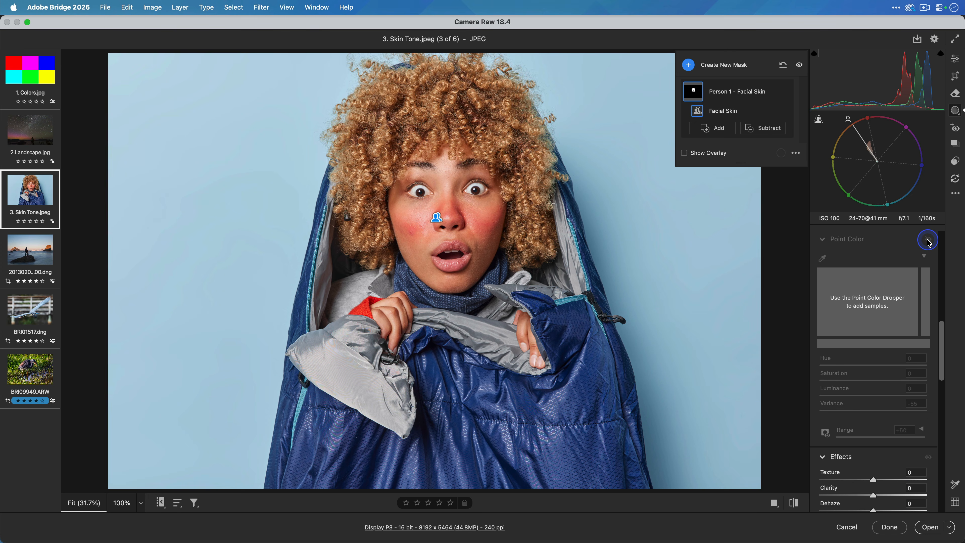
click(928, 241)
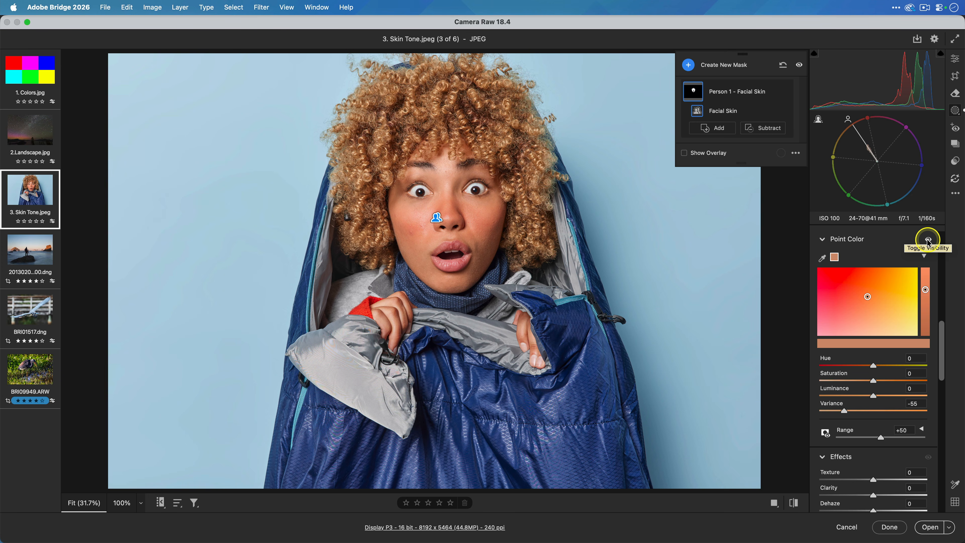
click(928, 240)
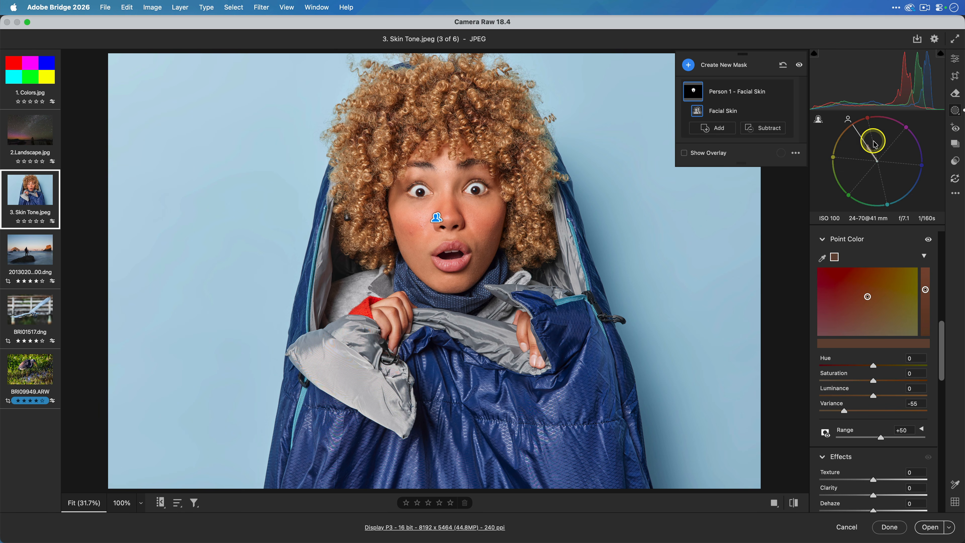
click(873, 154)
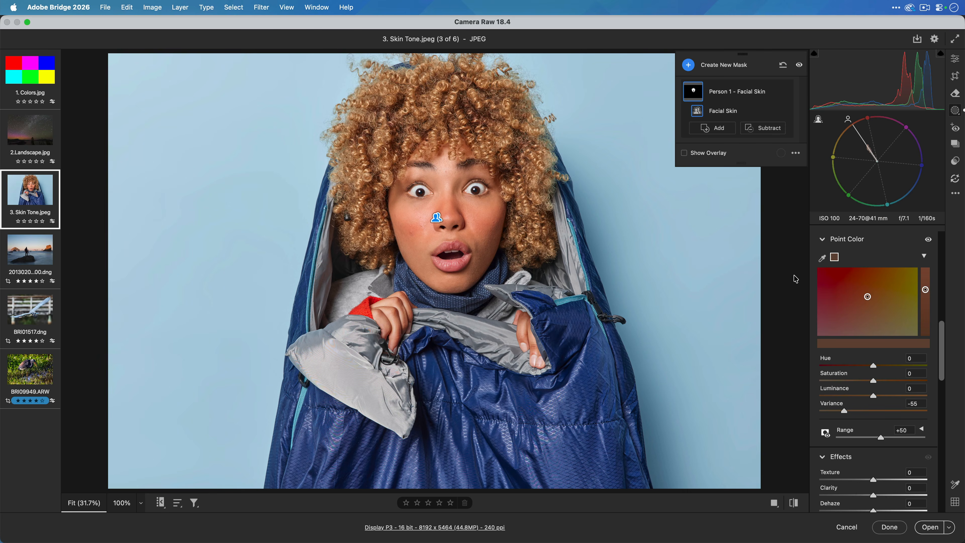
click(772, 269)
Leave masking for the global edit settings and open the image 20130208-BRI_9700.dng.
click(954, 58)
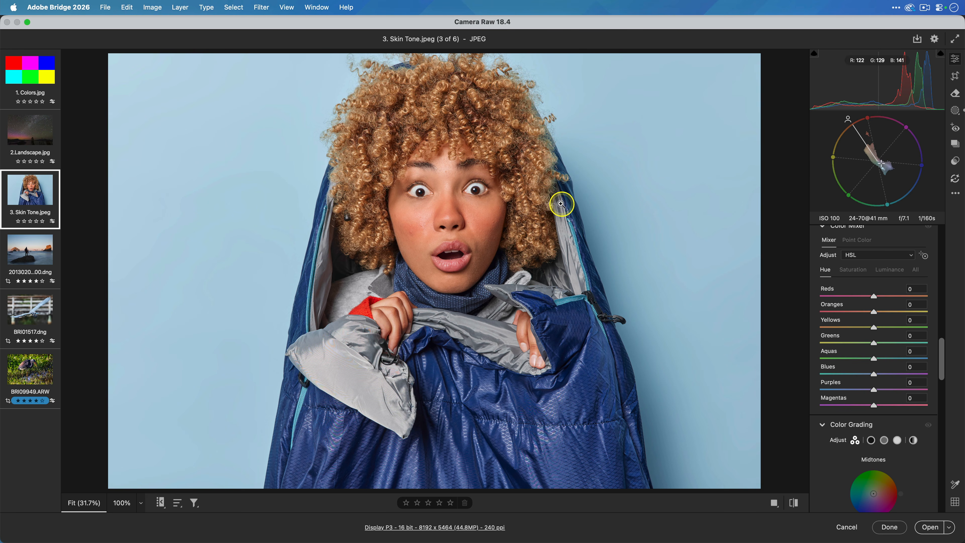
click(43, 260)
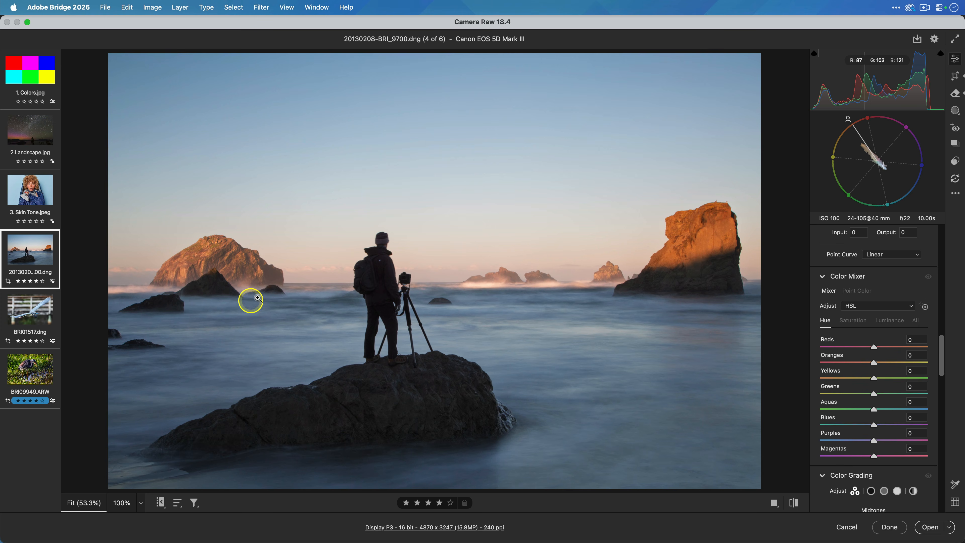
Create a linear gradient mask fading from the sky down to the horizon and show the mask overlay.
click(955, 113)
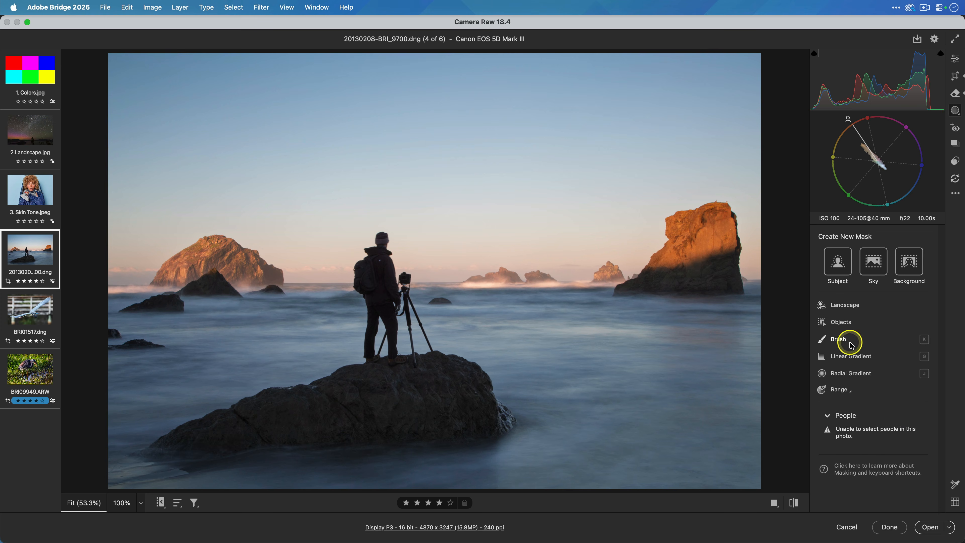
click(851, 355)
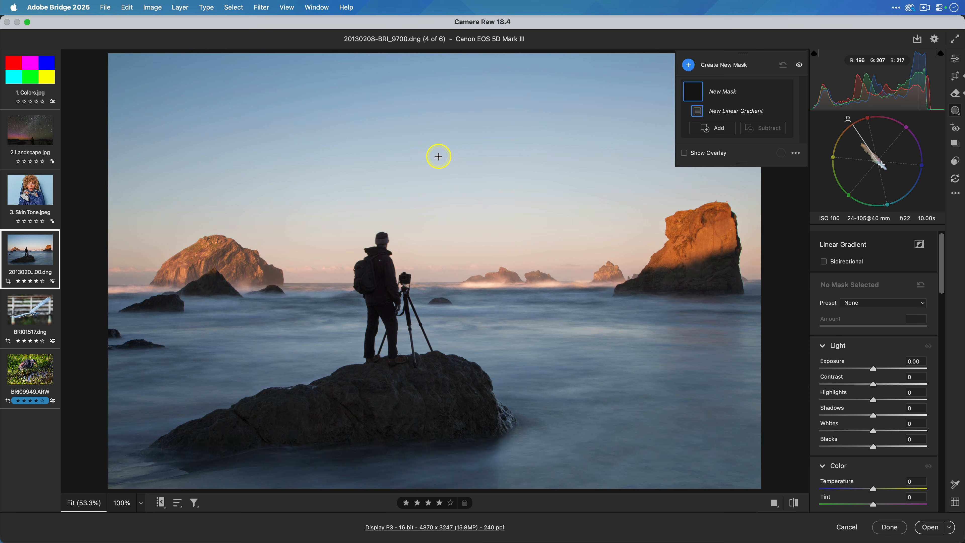
drag(433, 171, 437, 263)
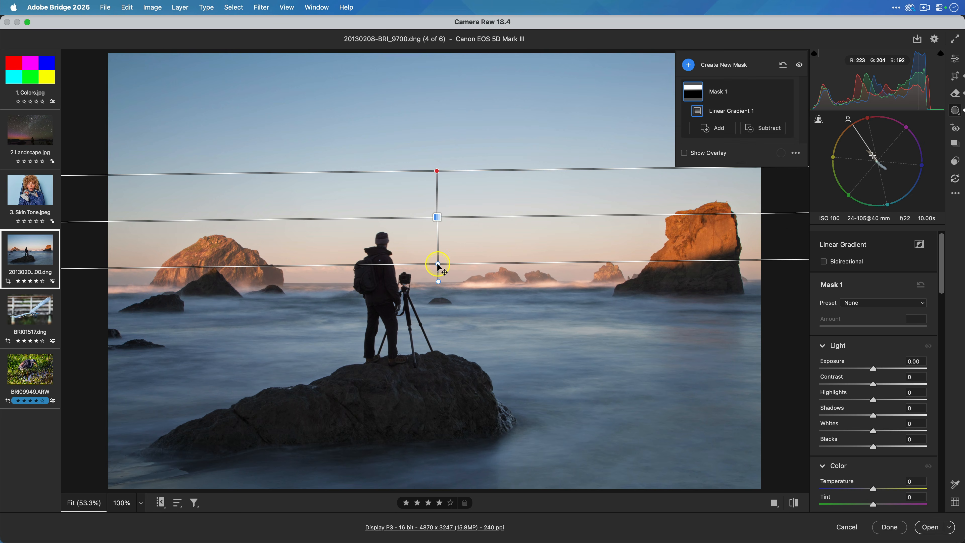
click(695, 153)
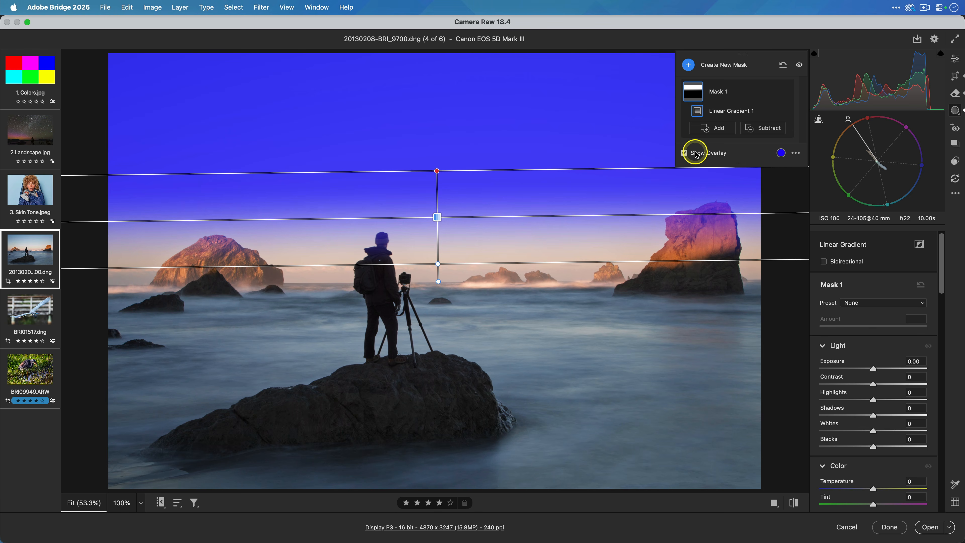
Add a second linear gradient to Mask 1, fading from the foreground rock up to the horizon, and set Exposure to -0.10.
click(713, 127)
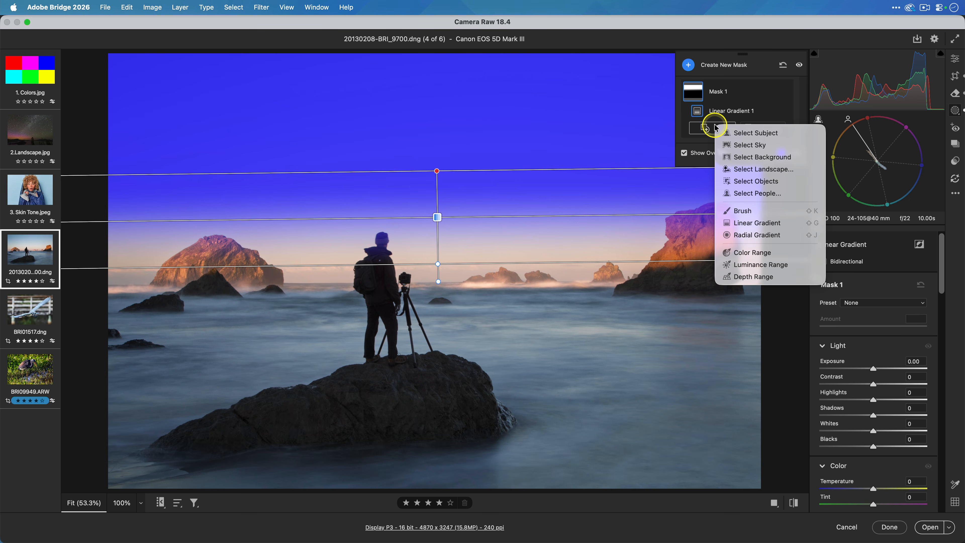
click(754, 223)
drag(460, 354, 457, 264)
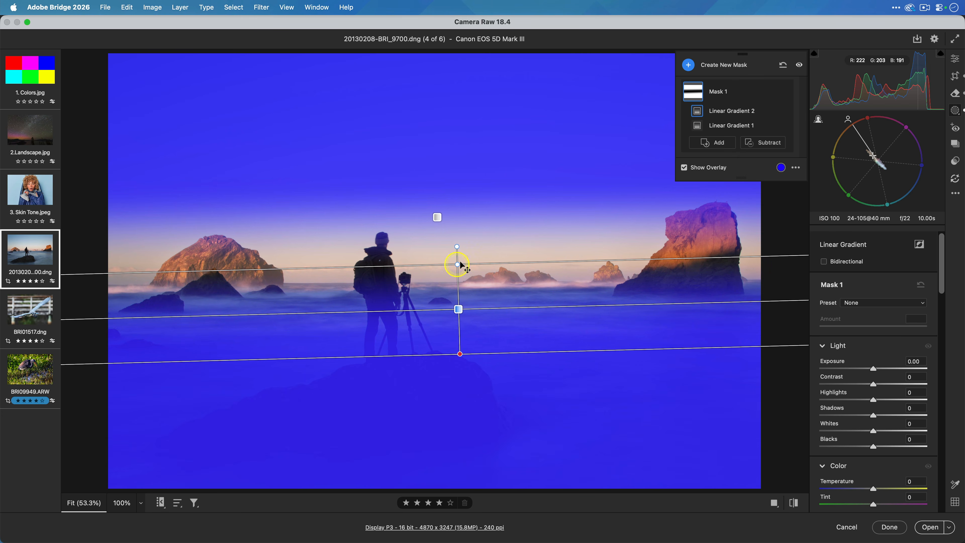
mouse_move(873, 368)
mouse_down()
mouse_move(892, 370)
mouse_move(866, 371)
mouse_move(873, 369)
mouse_up()
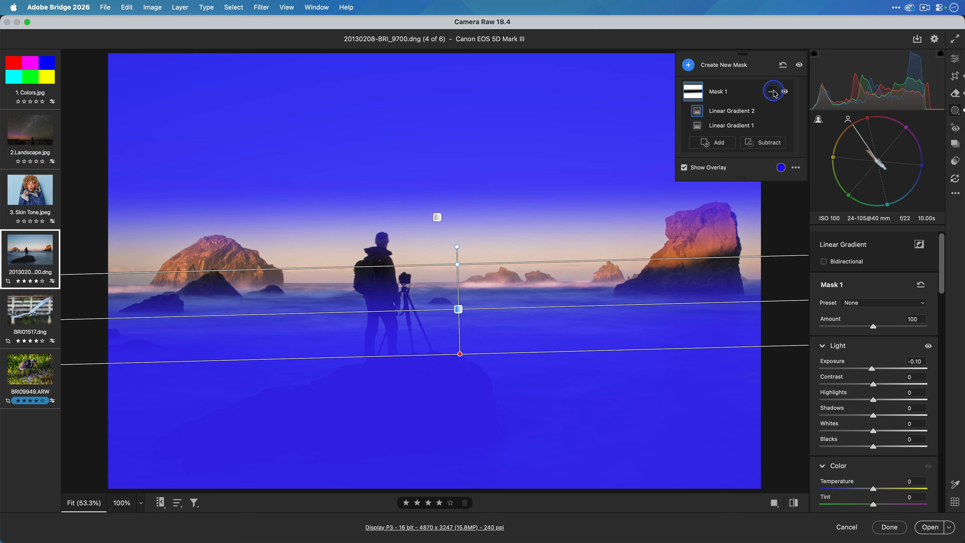
Invert Mask 1 to cover the band along the horizon, and delete all masks.
click(773, 92)
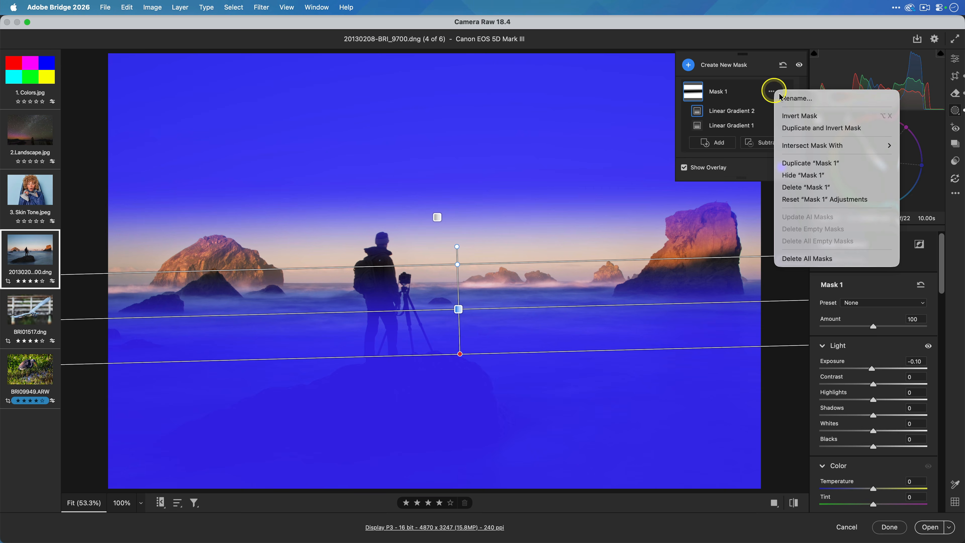
click(800, 115)
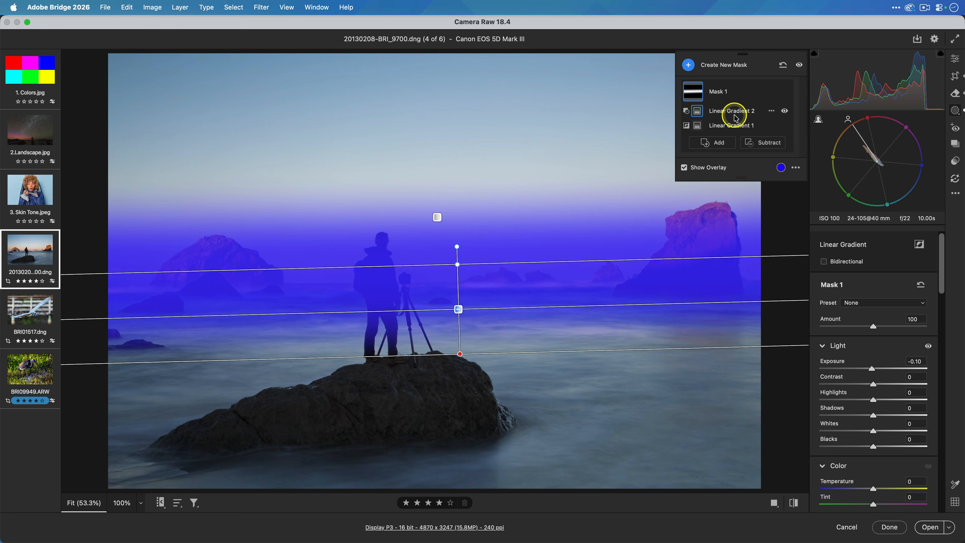
click(771, 92)
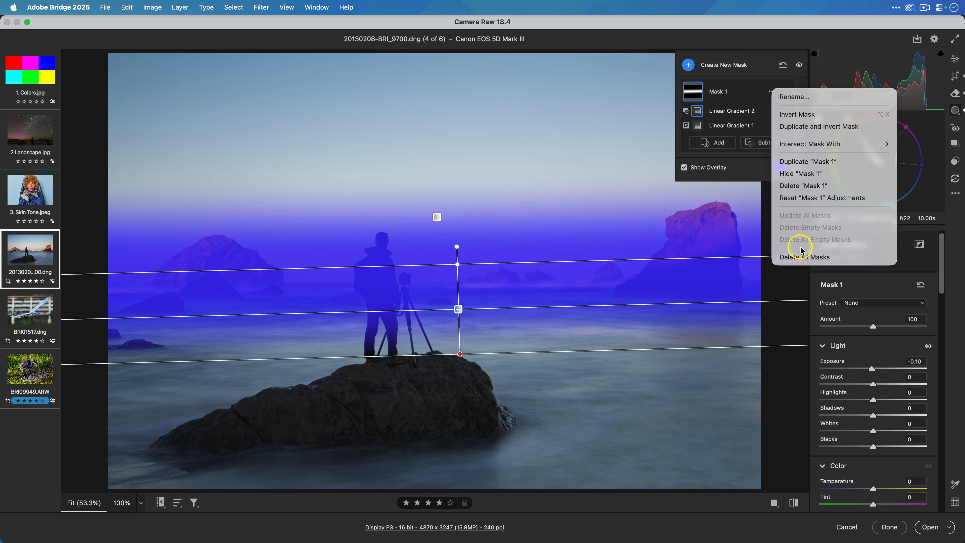
click(794, 257)
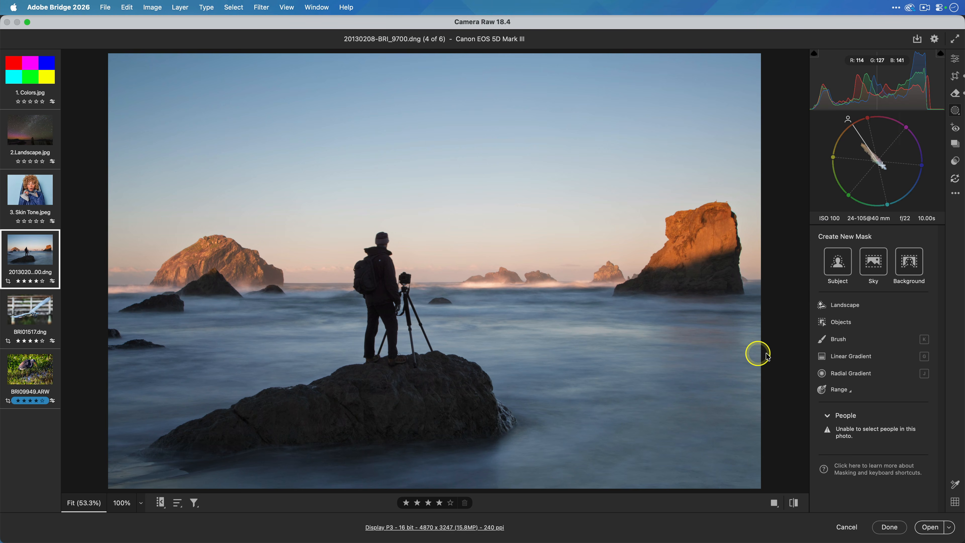
Create a bidirectional linear gradient mask centred on the horizon, with its upper edge extended into the sky and its lower edge near the waterline.
click(832, 357)
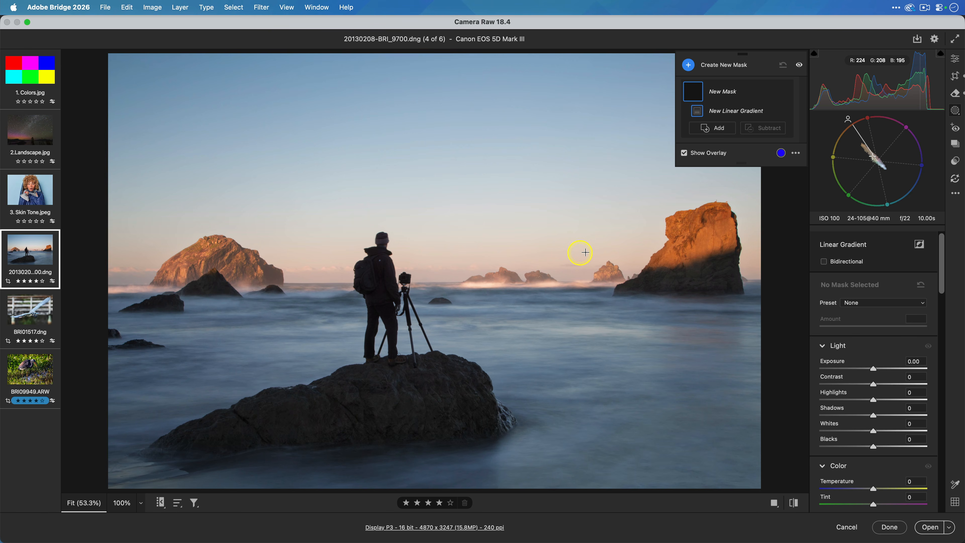
click(823, 263)
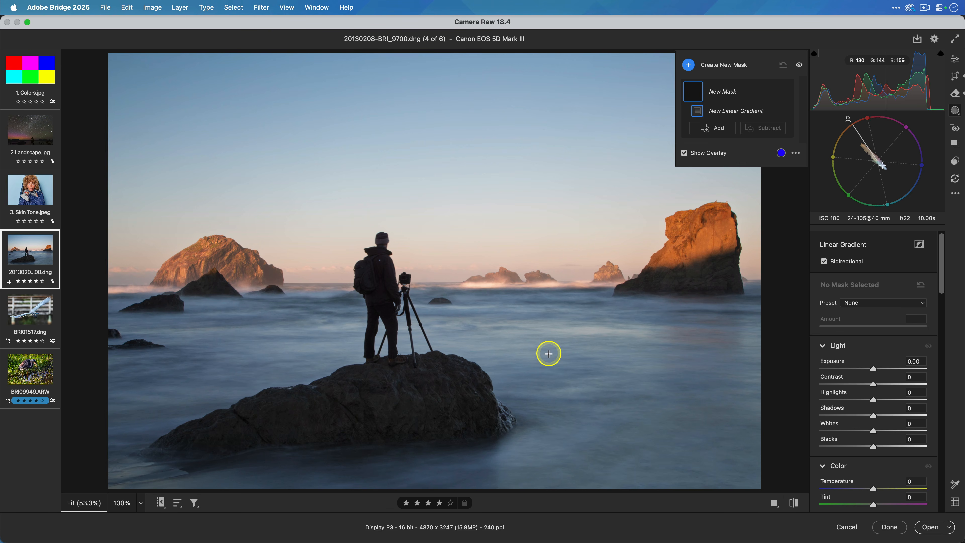
drag(464, 262, 465, 299)
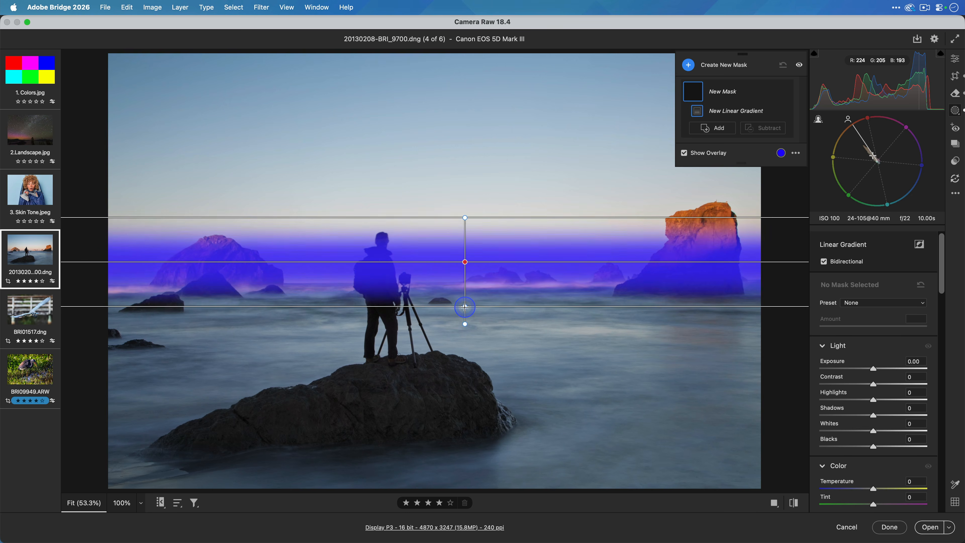
drag(464, 296, 463, 308)
mouse_move(464, 266)
mouse_down()
mouse_move(467, 326)
mouse_move(460, 246)
mouse_move(467, 264)
mouse_up()
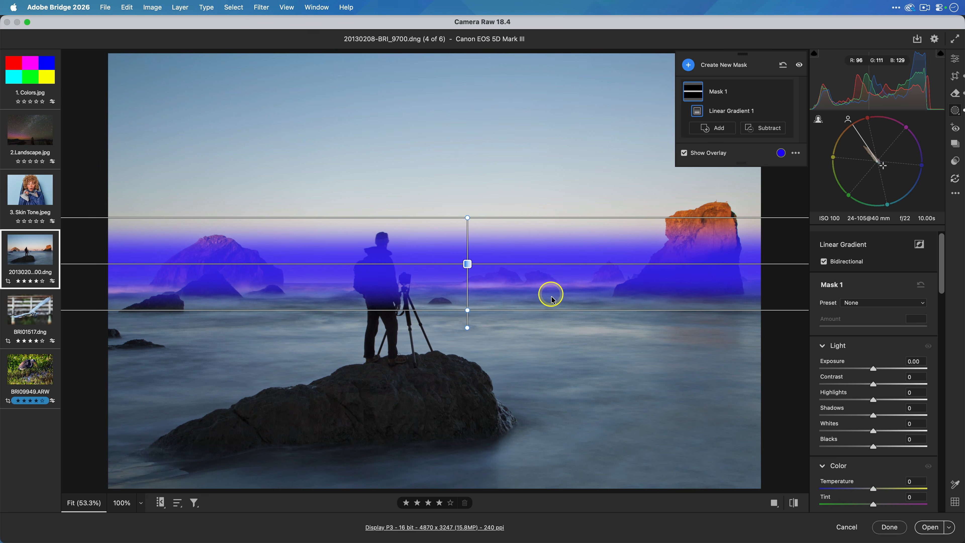
drag(540, 217, 539, 179)
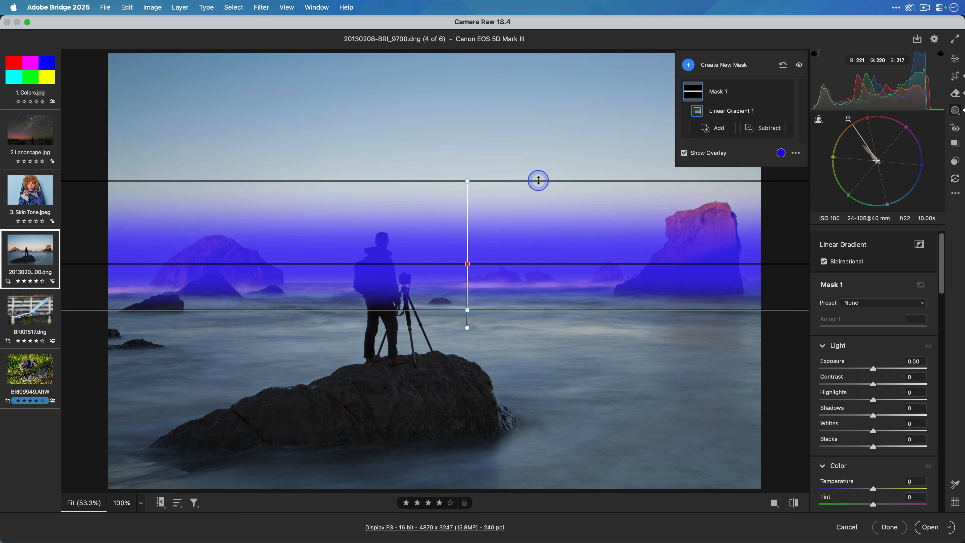
drag(533, 311, 534, 297)
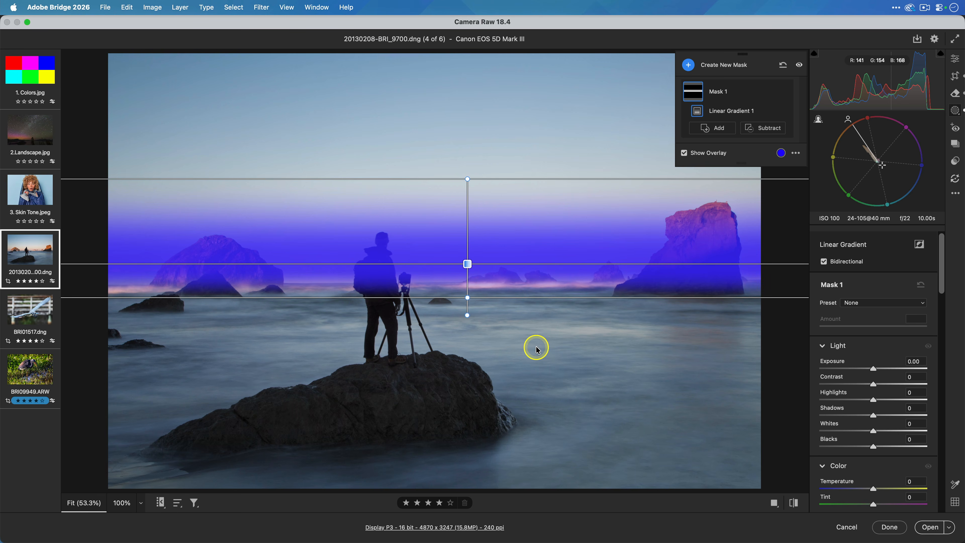
Flip the bidirectional gradient's orientation, and flip it back.
right_click(470, 268)
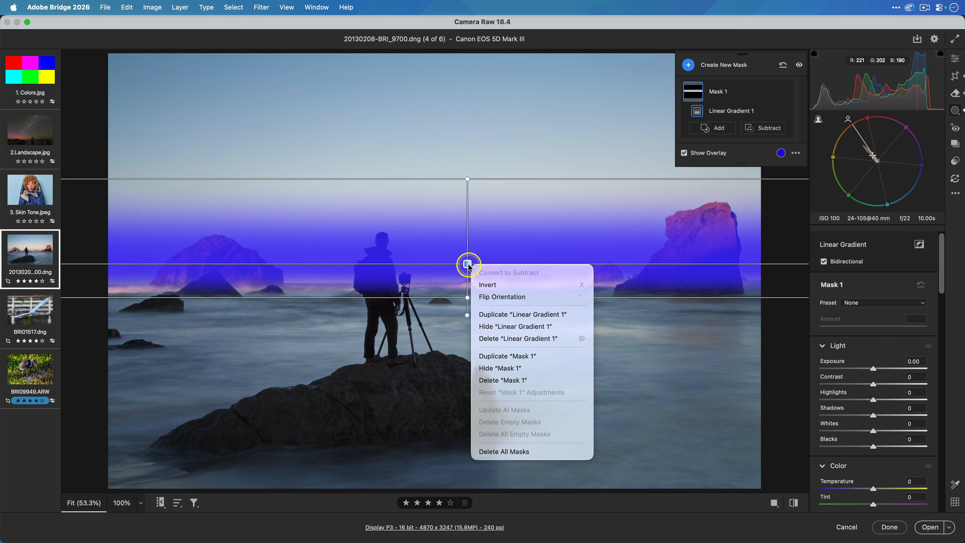
click(510, 300)
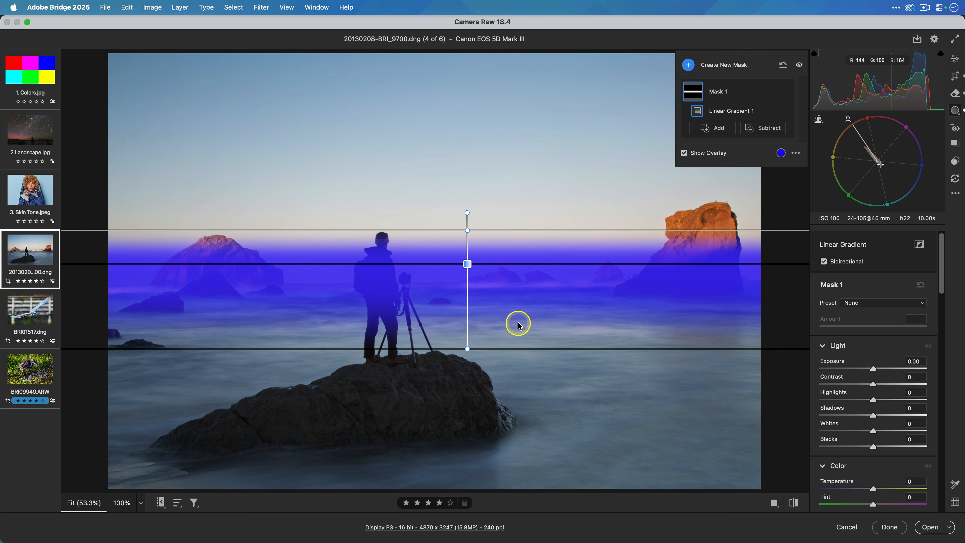
right_click(468, 264)
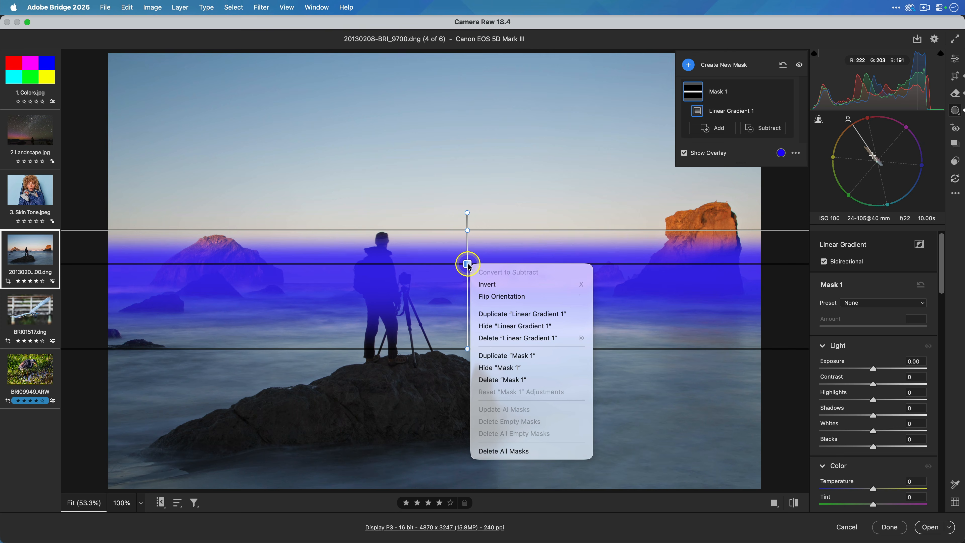
click(551, 301)
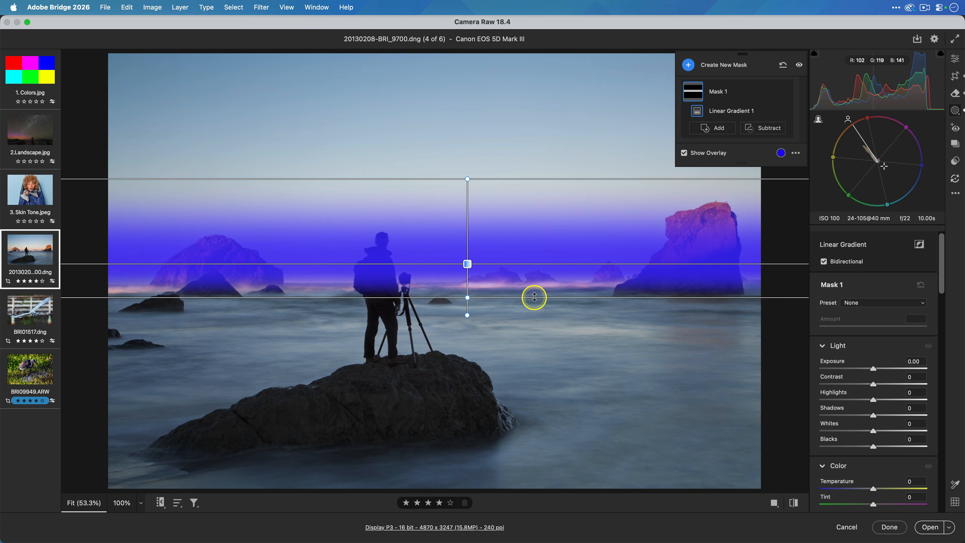
Narrow the gradient's upper range toward the horizon and tilt the gradient slightly.
drag(468, 180, 466, 210)
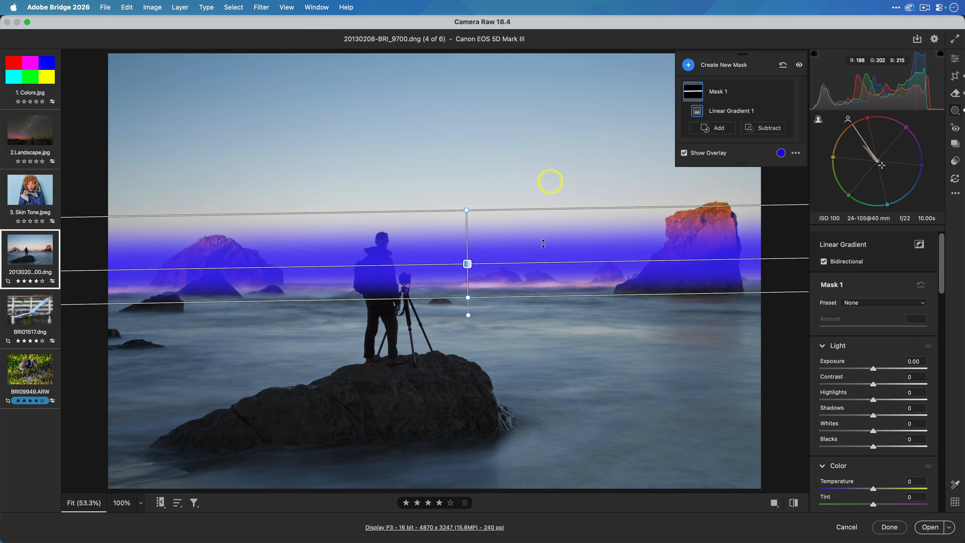
Try inverting the bidirectional gradient so it covers the sky and foreground instead of the horizon.
right_click(464, 271)
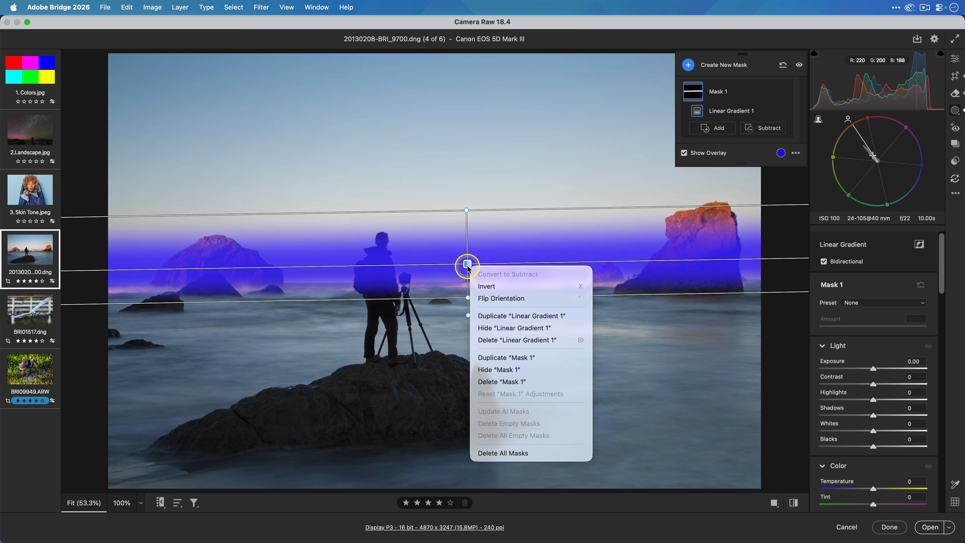
click(513, 310)
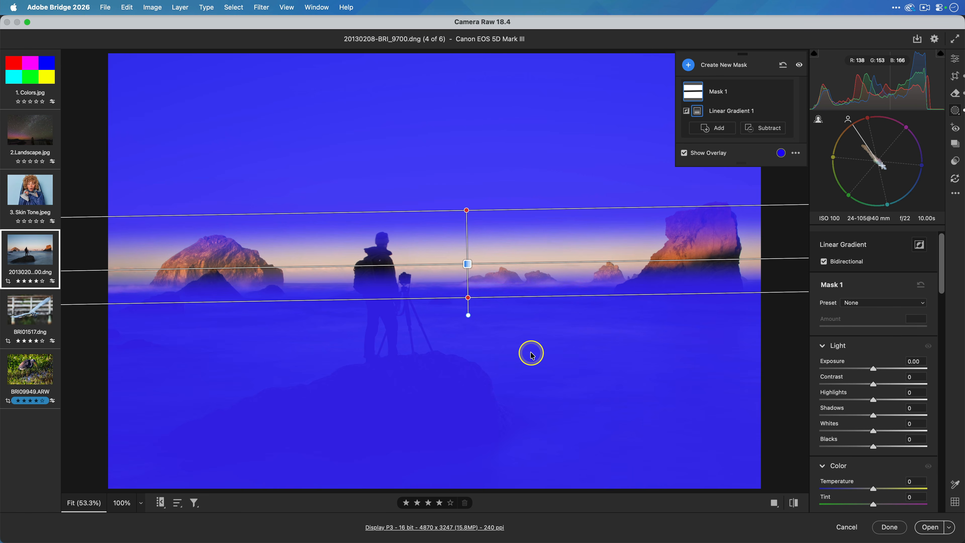
click(532, 354)
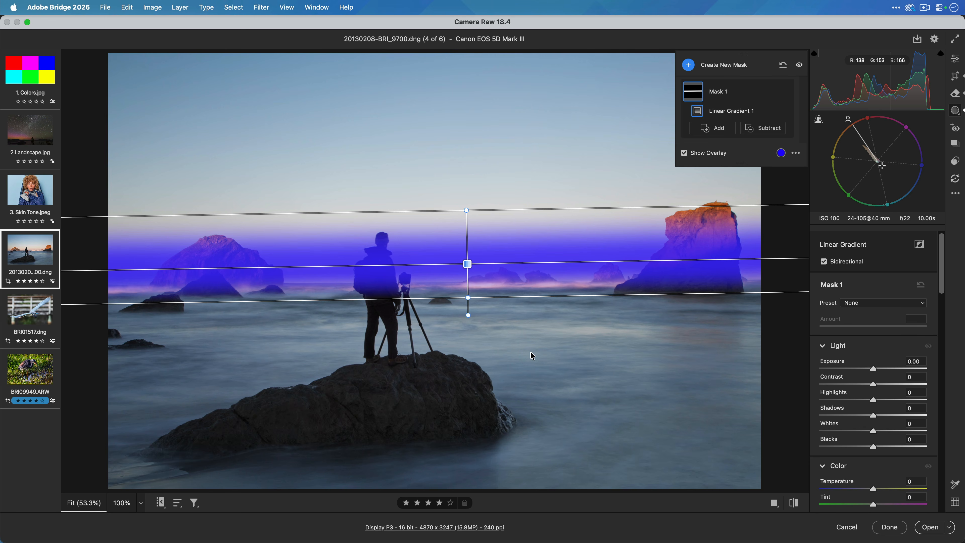
Widen the gradient by moving its lower edge slightly down and its upper edge farther into the sky.
drag(468, 297, 468, 304)
drag(467, 210, 466, 183)
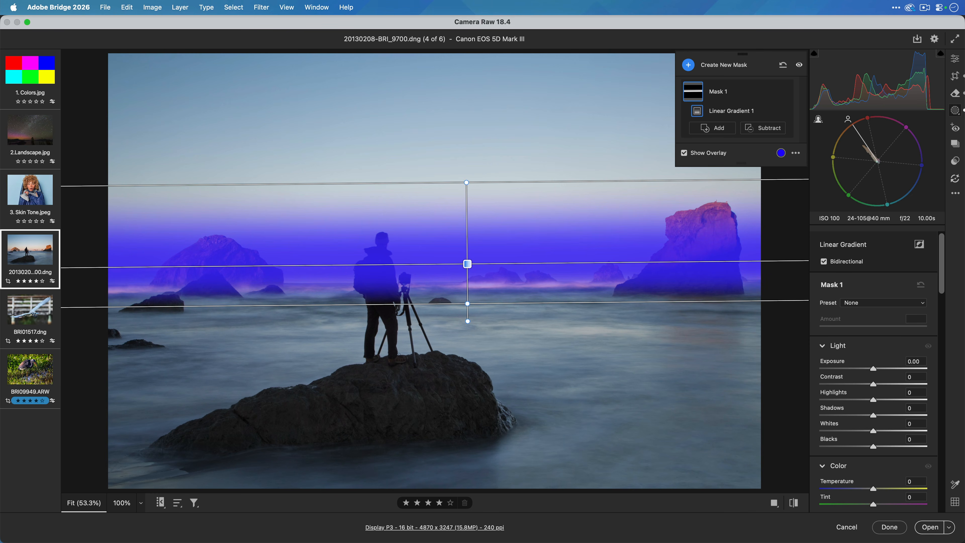
Set the horizon gradient mask's Temperature to +21 and Dehaze to +11.
scroll(887, 359, down, 5)
drag(875, 410, 880, 411)
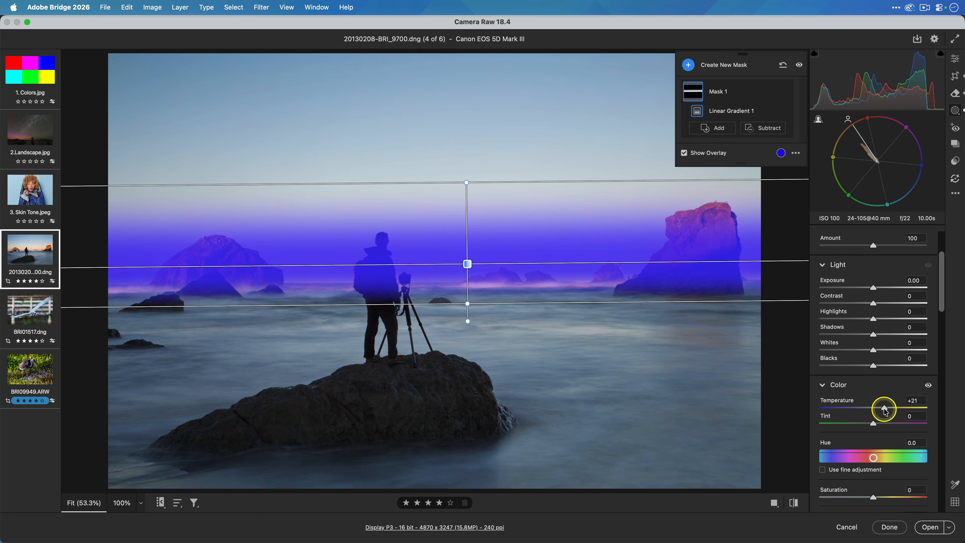
scroll(885, 412, down, 10)
drag(873, 341, 879, 343)
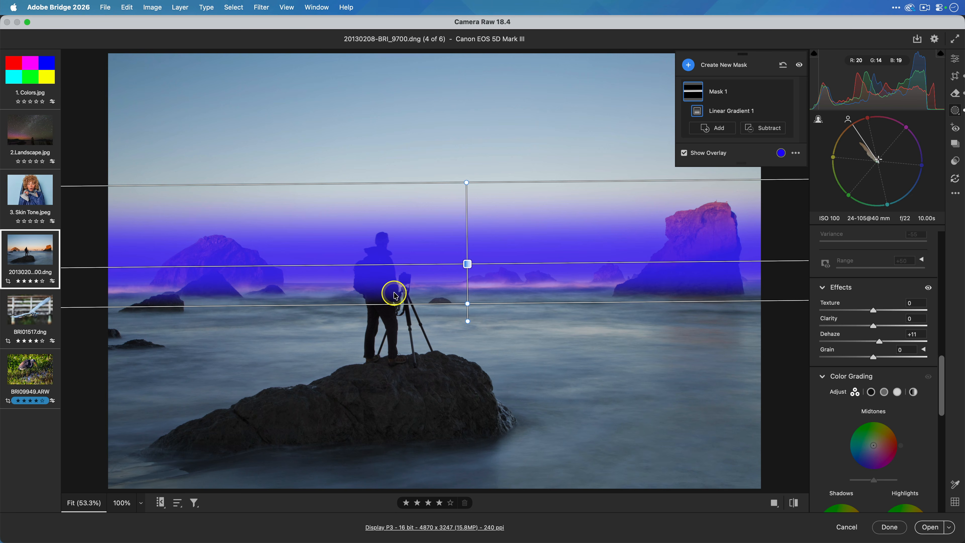
Subtract the subject, the photographer with the tripod, from the horizon gradient mask and hide the mask overlay.
key(ctrl+alt+m)
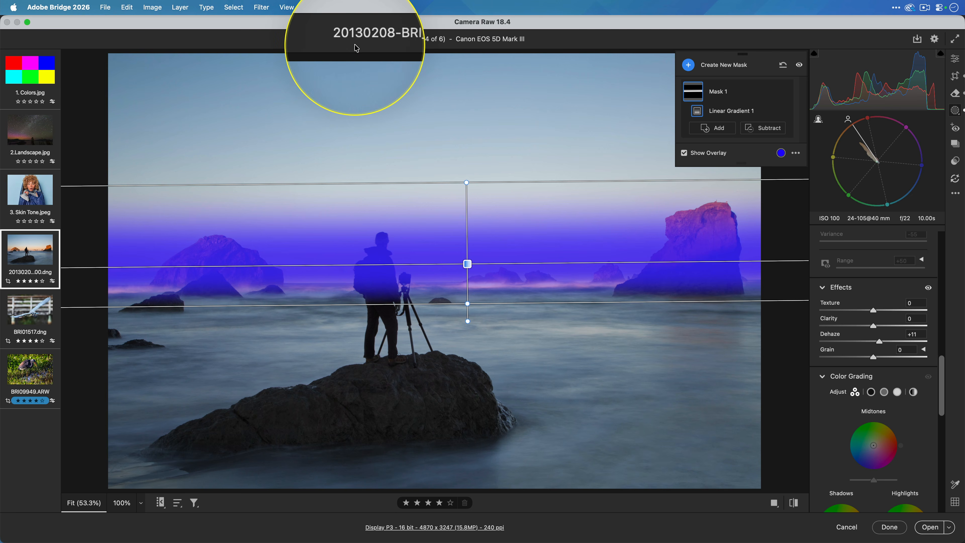
key(ctrl+alt+m)
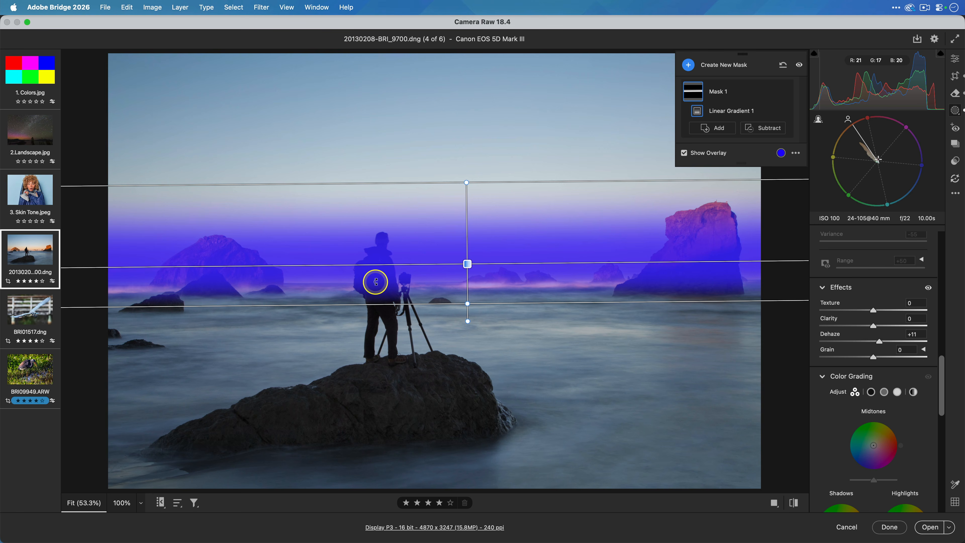
click(754, 132)
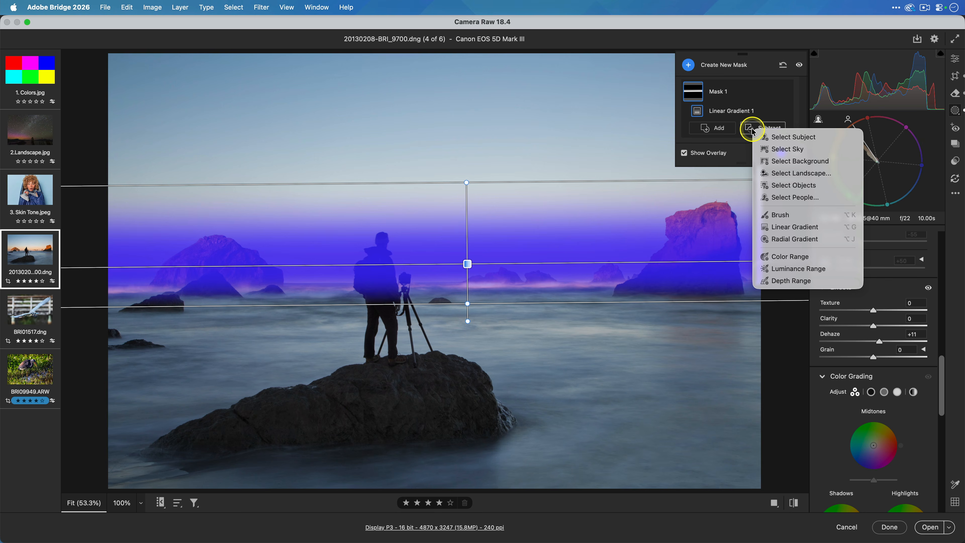
click(765, 136)
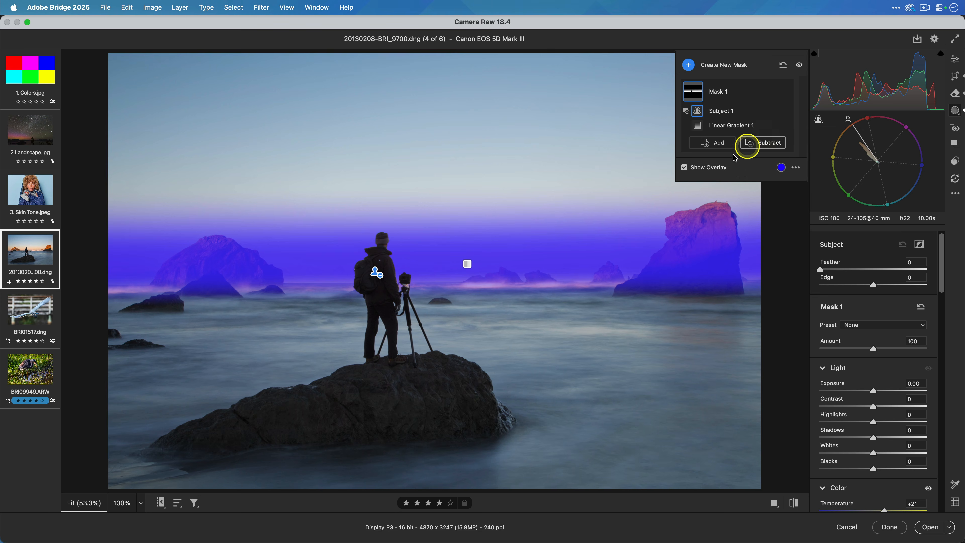
click(711, 167)
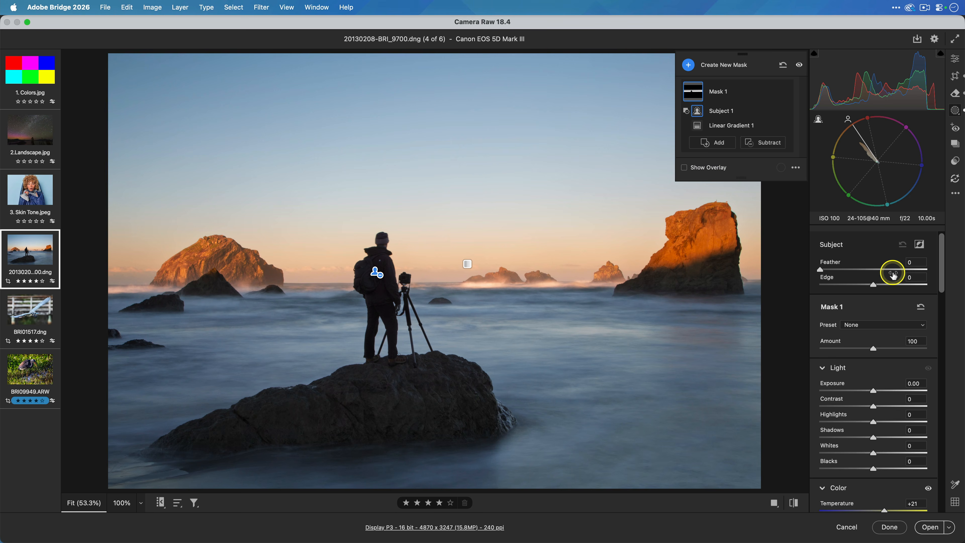
Compare the seascape with and without Mask 1 by switching the mask's visibility off and on.
click(783, 92)
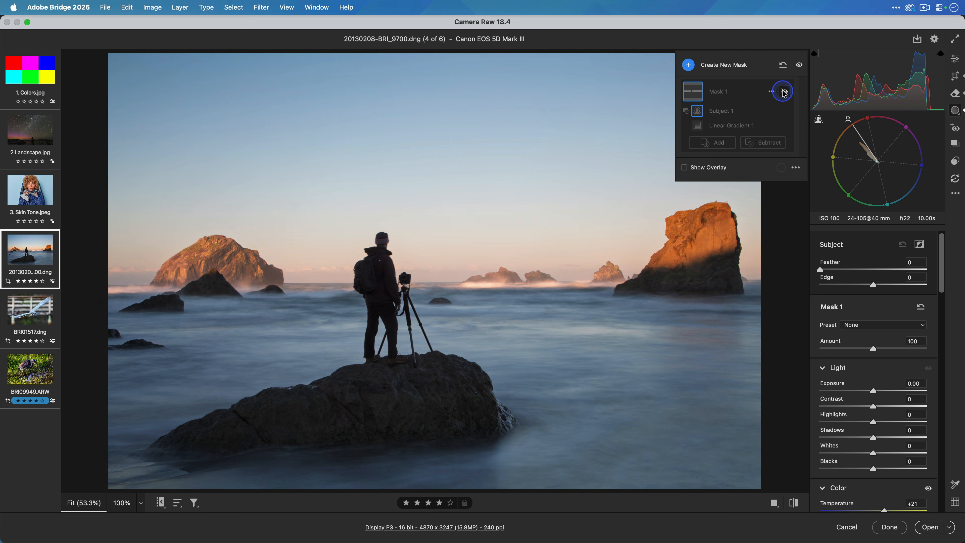
click(783, 92)
click(784, 92)
click(784, 92)
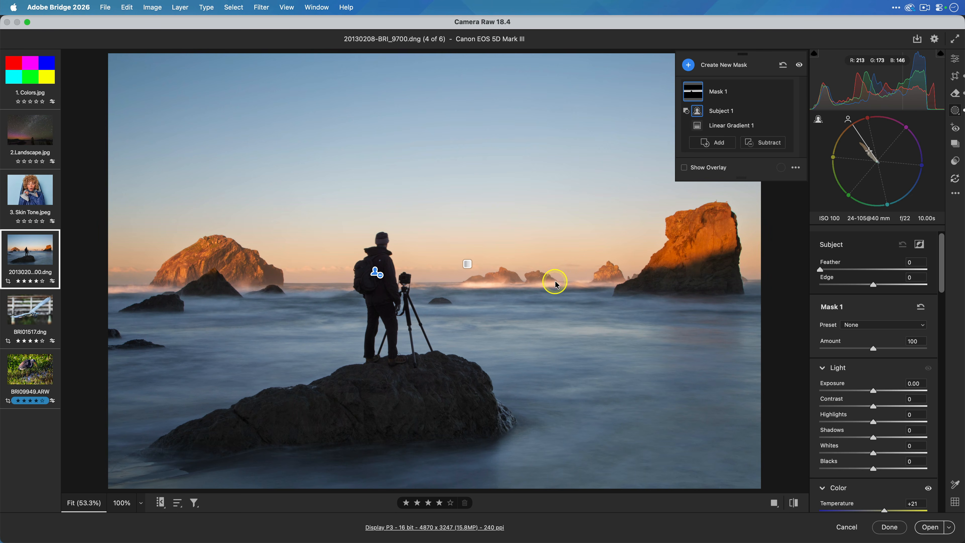
Add a second linear gradient mask, make it bidirectional, and center it over the horizon with its overlay shown.
click(723, 71)
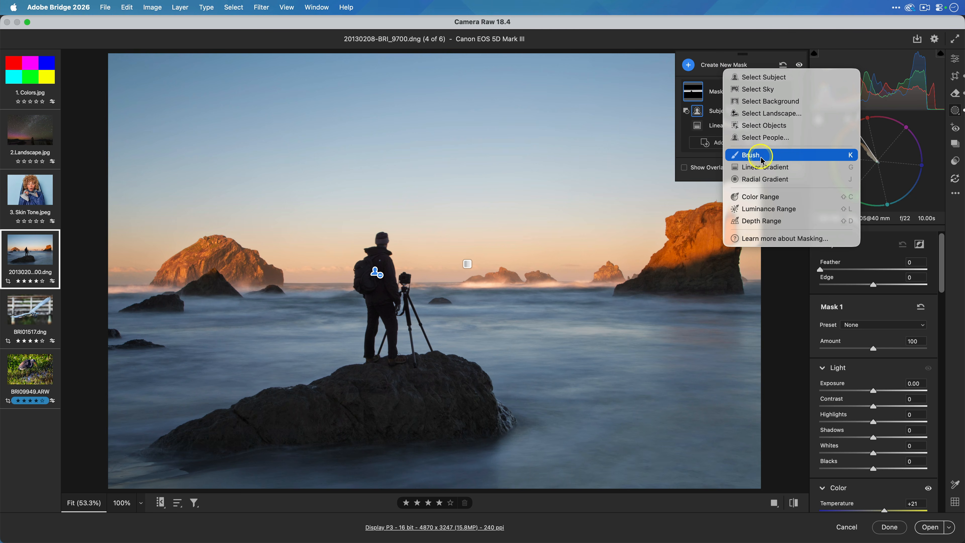
click(764, 168)
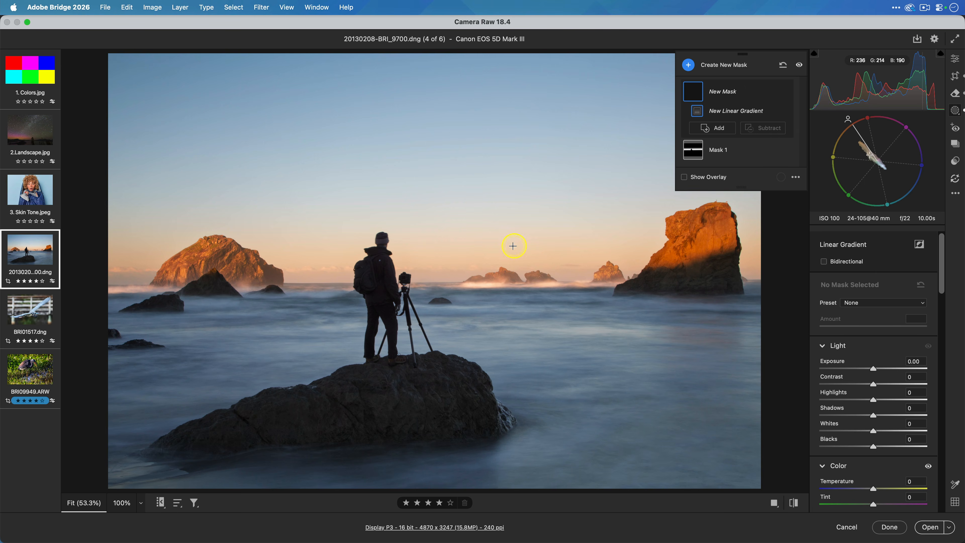
drag(449, 198, 450, 259)
click(702, 179)
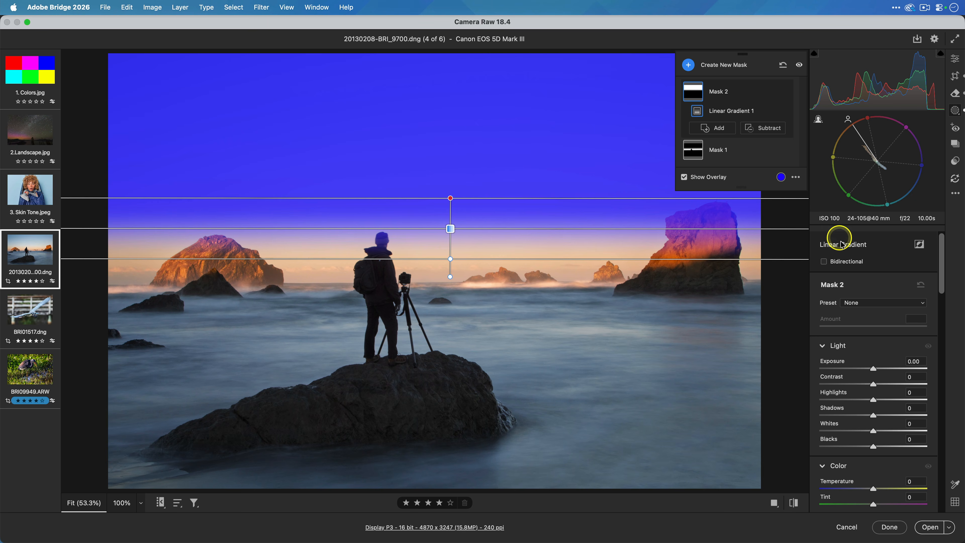
click(824, 262)
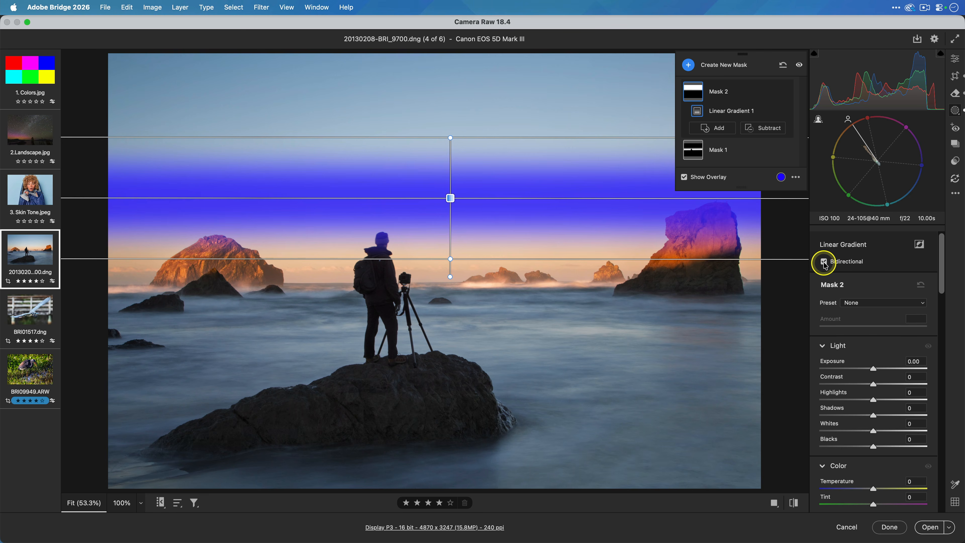
drag(450, 198, 444, 249)
Invert the second bidirectional gradient, set its Exposure to -0.40, and hide the overlay.
right_click(444, 249)
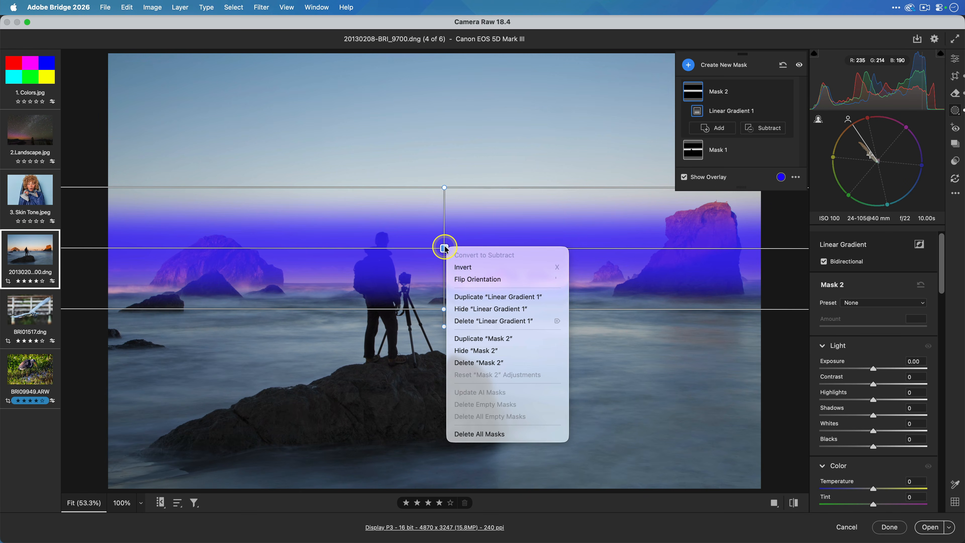
click(462, 267)
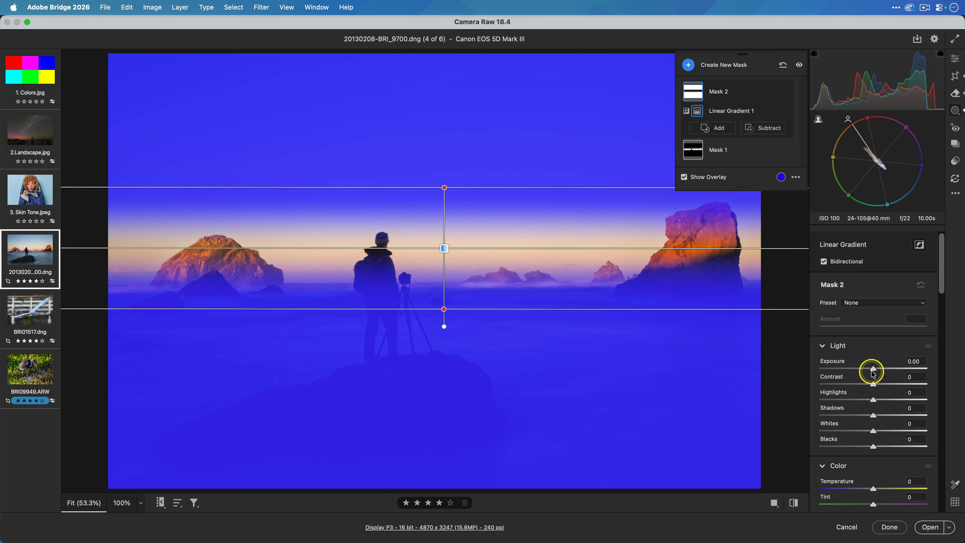
drag(873, 370, 869, 372)
click(714, 177)
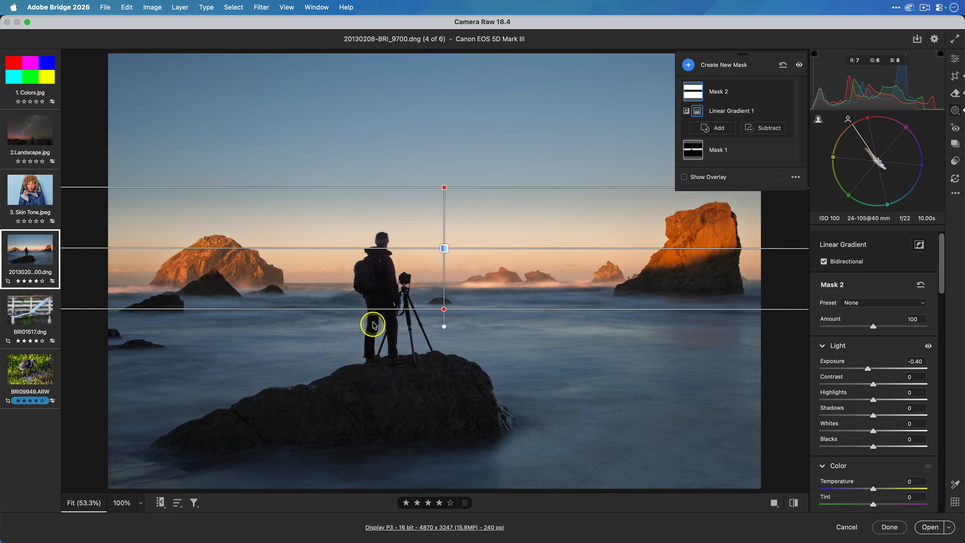
Open BRI01517.dng, display the overlay of its existing Mask 1, and dock the mask list below the vectorscope.
click(40, 320)
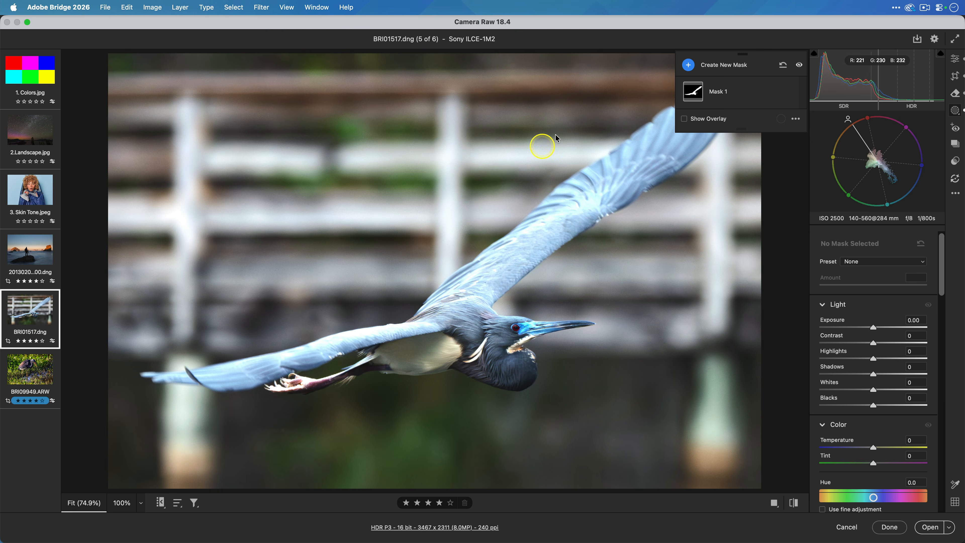
click(681, 94)
click(709, 153)
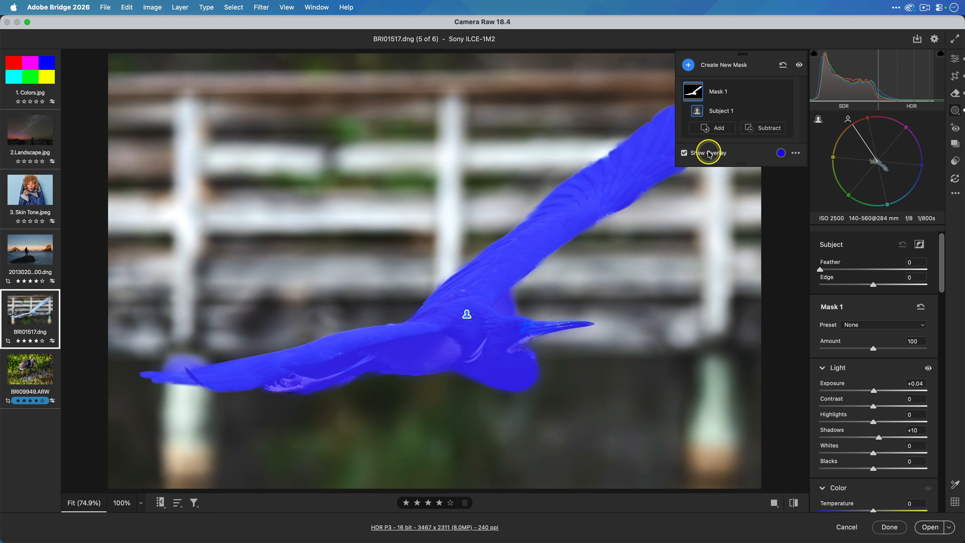
drag(743, 54, 871, 65)
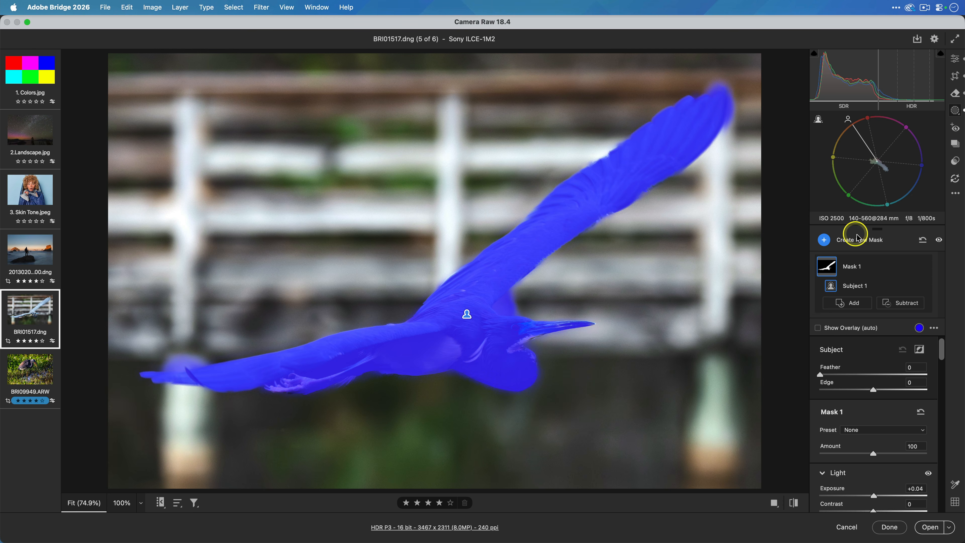
Create a new Select Subject mask of the flying bird with Feather 9 and Edge 1.
click(863, 243)
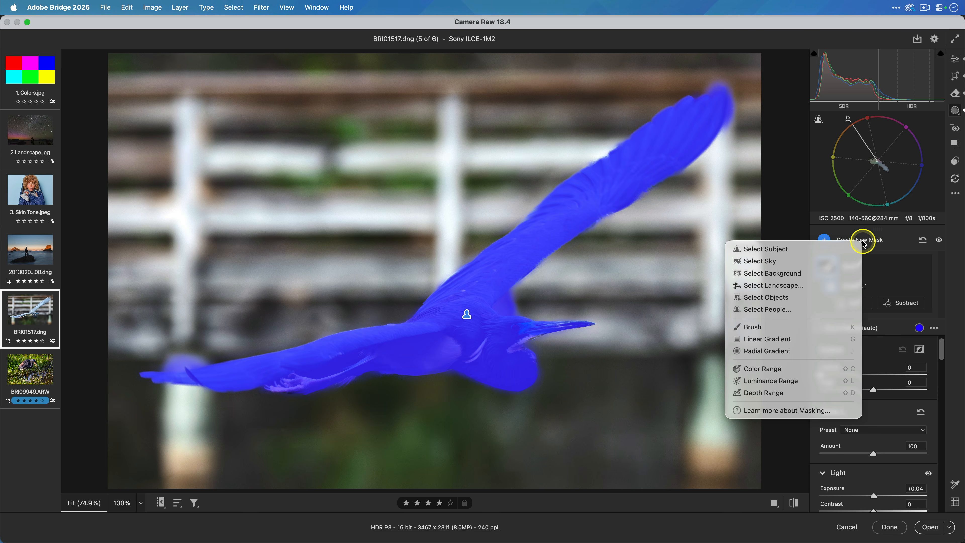
click(842, 249)
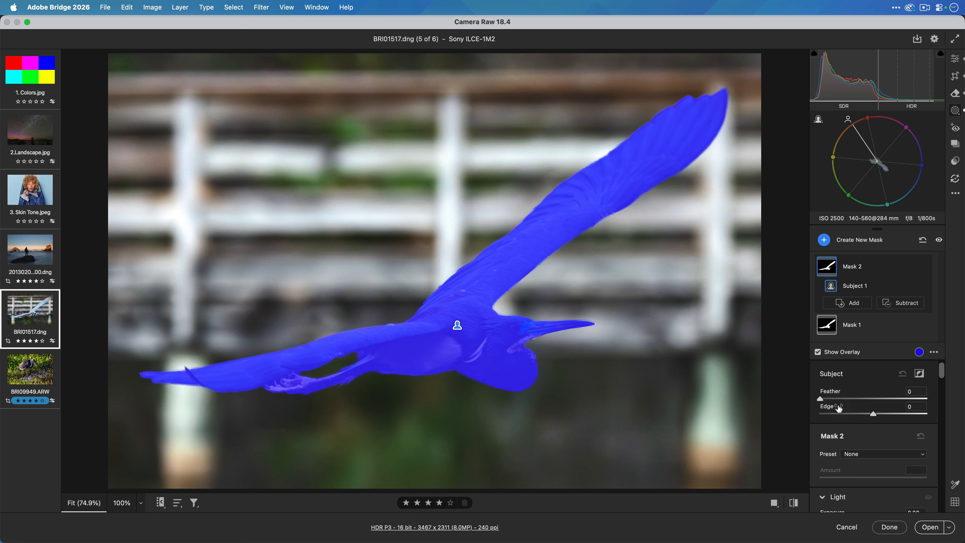
drag(877, 416, 831, 401)
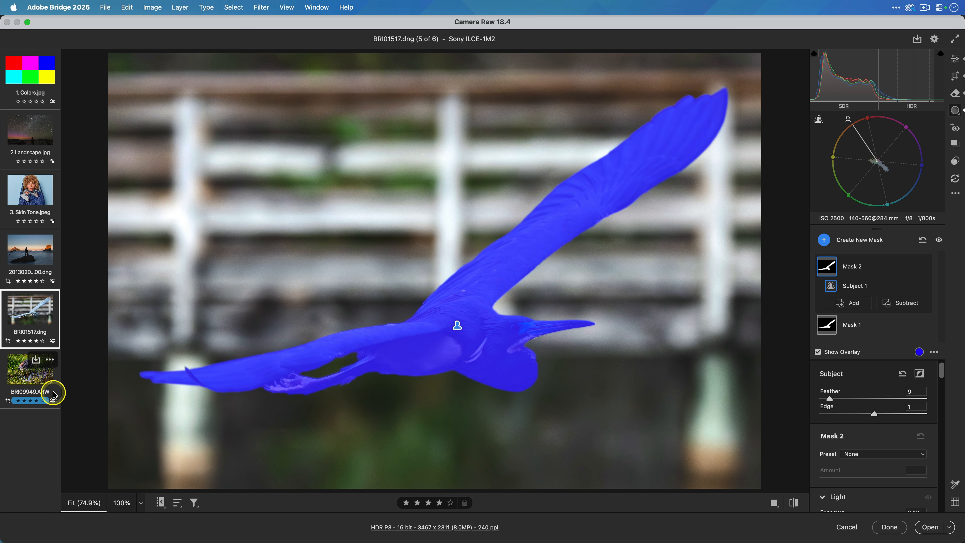
Update all outdated AI settings on BRI09949.ARW with Mask 2 selected, then try the subject's Feather slider and return it to 0.
click(42, 380)
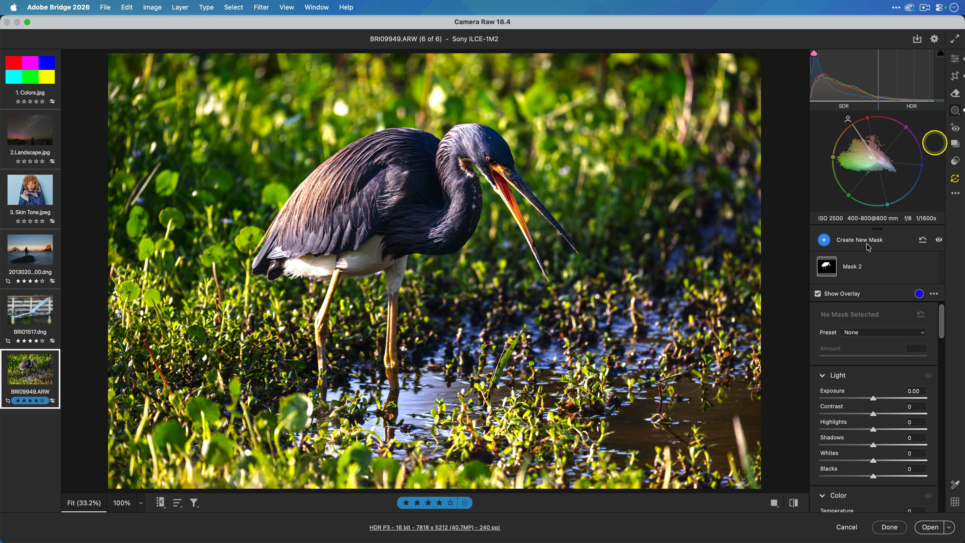
click(853, 267)
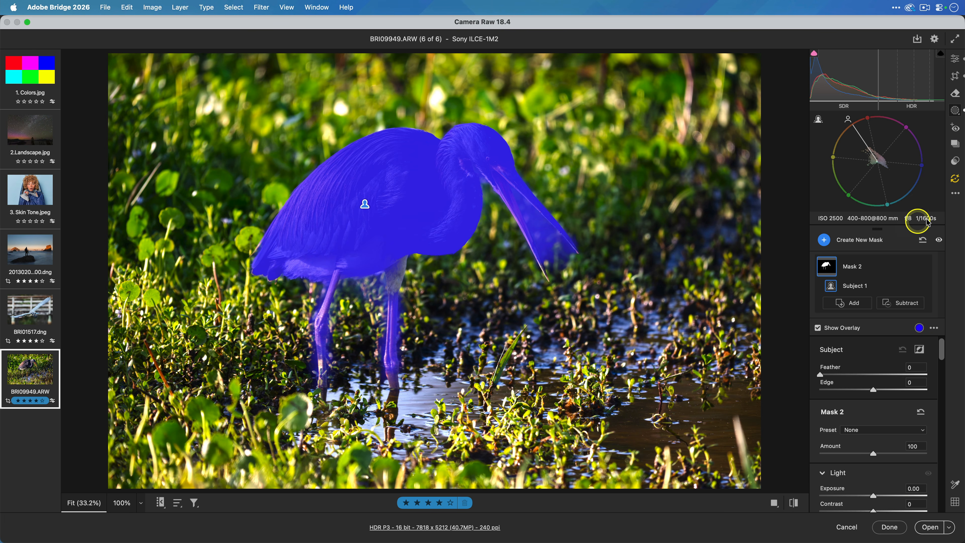
click(957, 179)
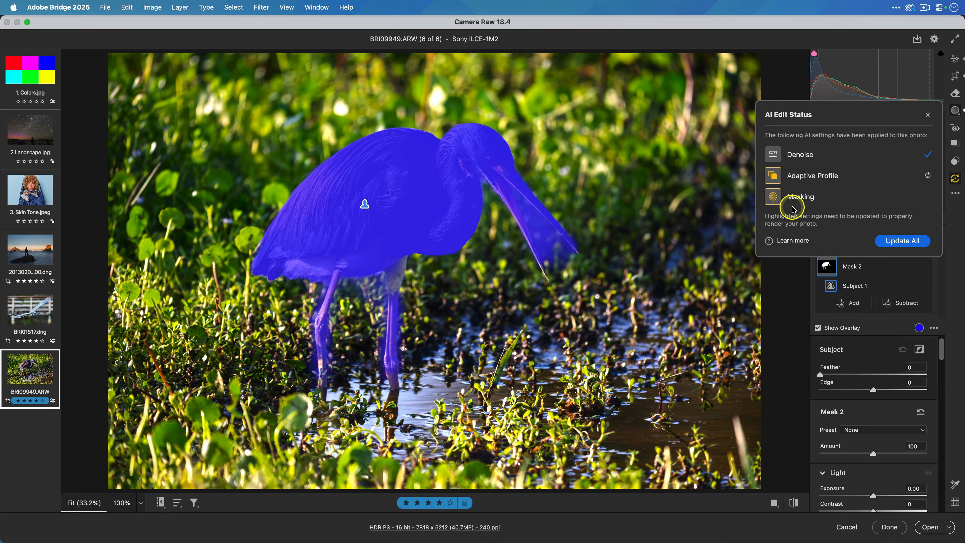
click(902, 241)
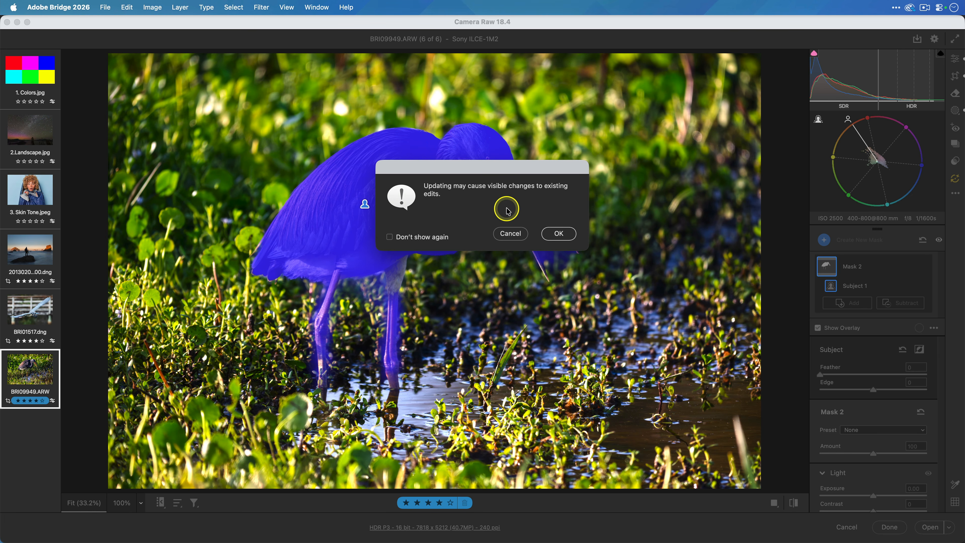
drag(471, 174, 551, 340)
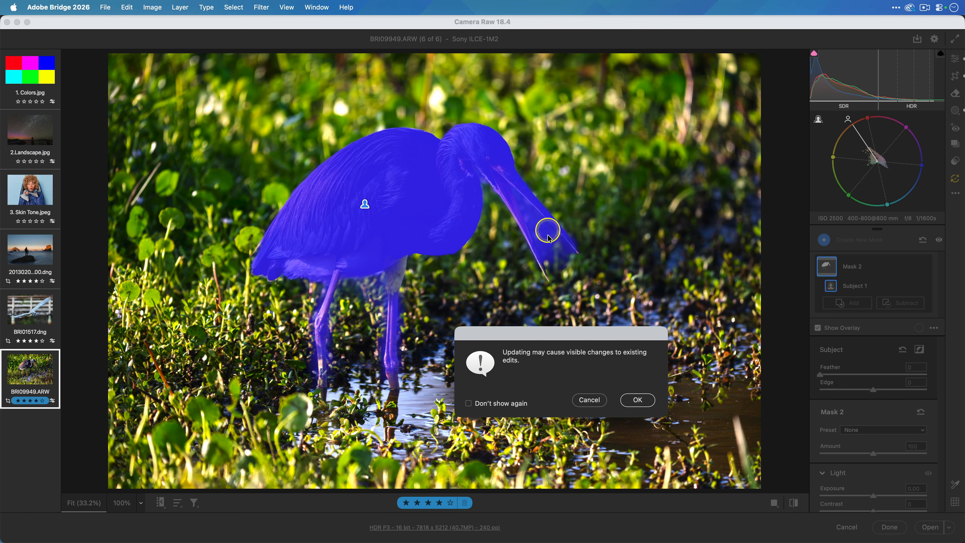
click(642, 399)
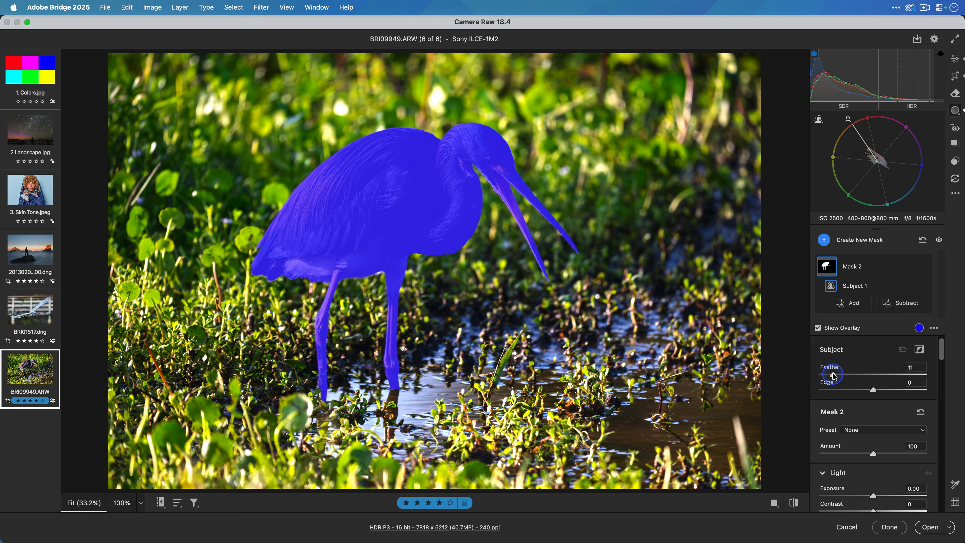
mouse_move(826, 375)
mouse_down()
mouse_move(841, 376)
mouse_move(821, 376)
mouse_up()
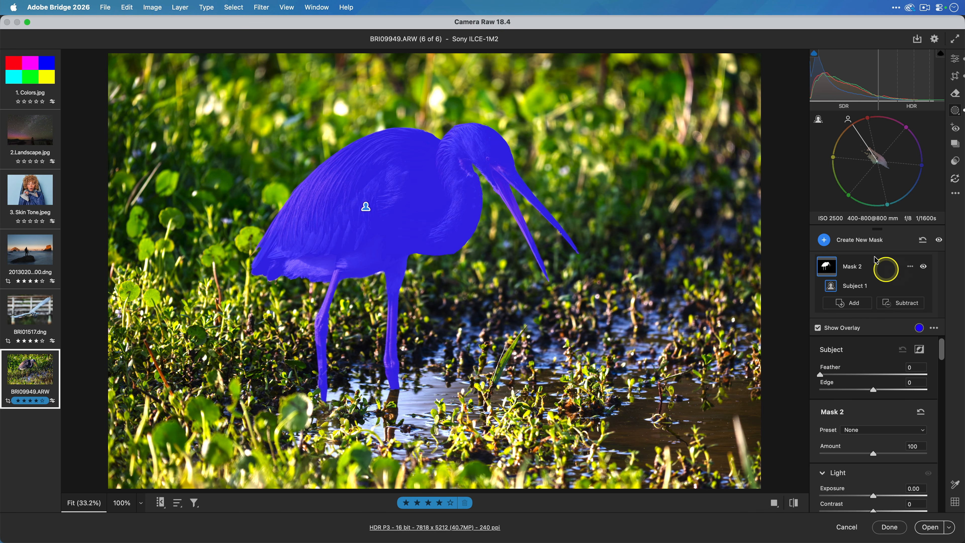
Create an object mask by drawing a rectangle around the whole heron and its legs, and compare it with Mask 2.
click(866, 242)
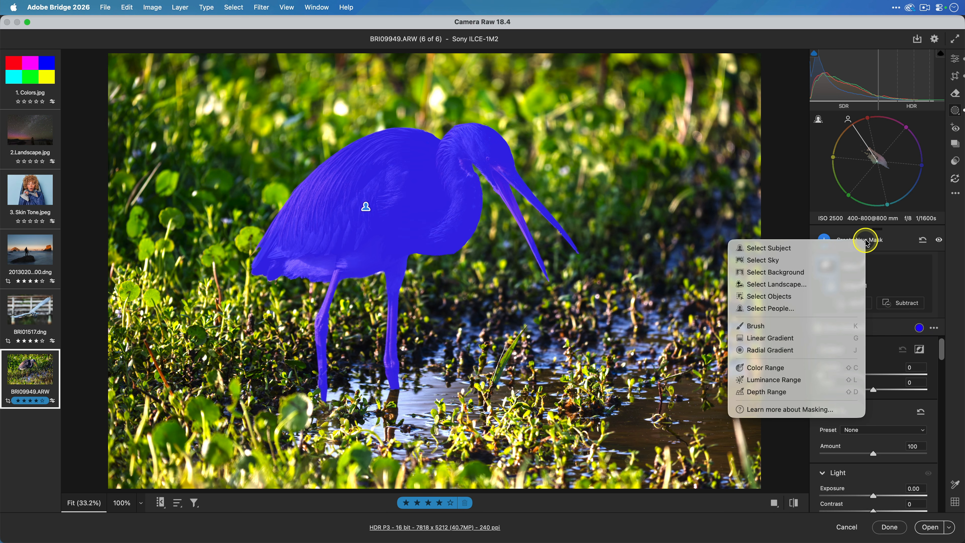
click(832, 296)
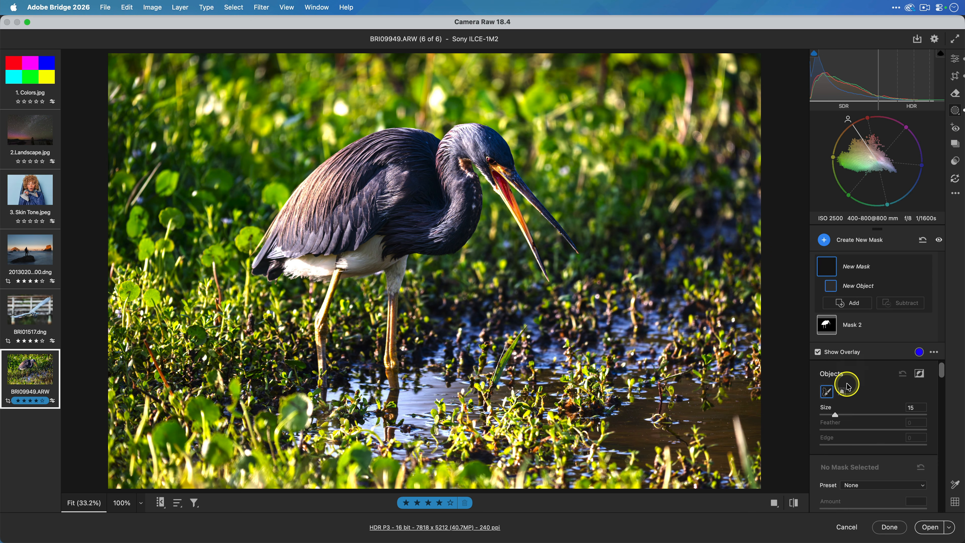
click(841, 391)
drag(605, 104, 235, 424)
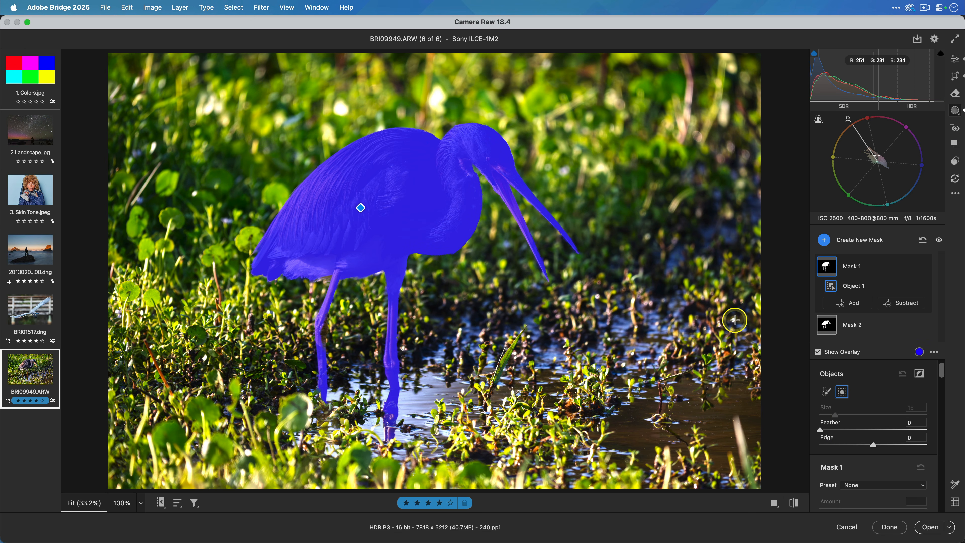
click(826, 324)
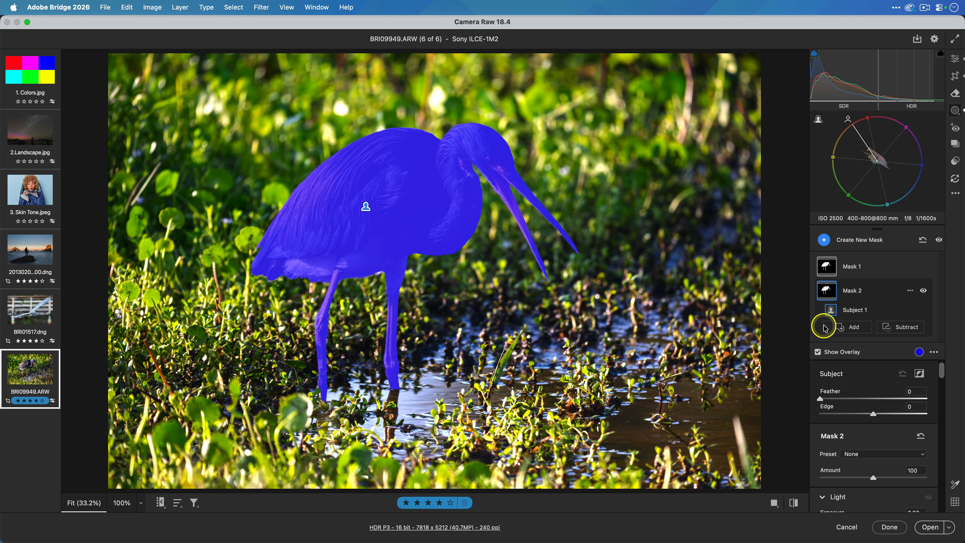